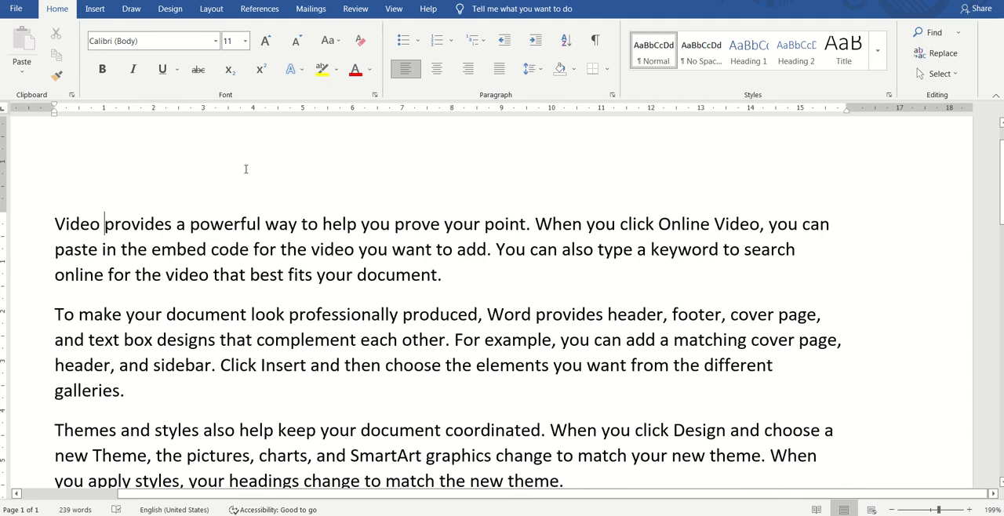
Step: Select "provides a powerful way to help you prove your point" in the first paragraph and toggle bold on and off
key(shift+Right)
key(shift+Right)
key(shift+Right)
key(shift+Right)
key(shift+Right)
key(shift+Right)
key(shift+Right)
key(shift+Right)
key(shift+Right)
key(shift+Right)
key(shift+Right)
key(shift+Right)
key(shift+Right)
key(shift+Right)
key(shift+Right)
key(shift+Right)
key(shift+Right)
key(shift+Right)
key(shift+Right)
key(shift+Right)
key(shift+Right)
key(shift+Right)
key(shift+Right)
key(shift+Right)
key(shift+Right)
key(shift+Right)
key(shift+Right)
key(shift+Right)
key(shift+Right)
key(shift+Right)
key(shift+Right)
key(shift+Right)
key(shift+Right)
key(shift+Right)
key(shift+Right)
key(shift+Right)
key(shift+Right)
key(shift+Right)
key(shift+Right)
key(shift+Right)
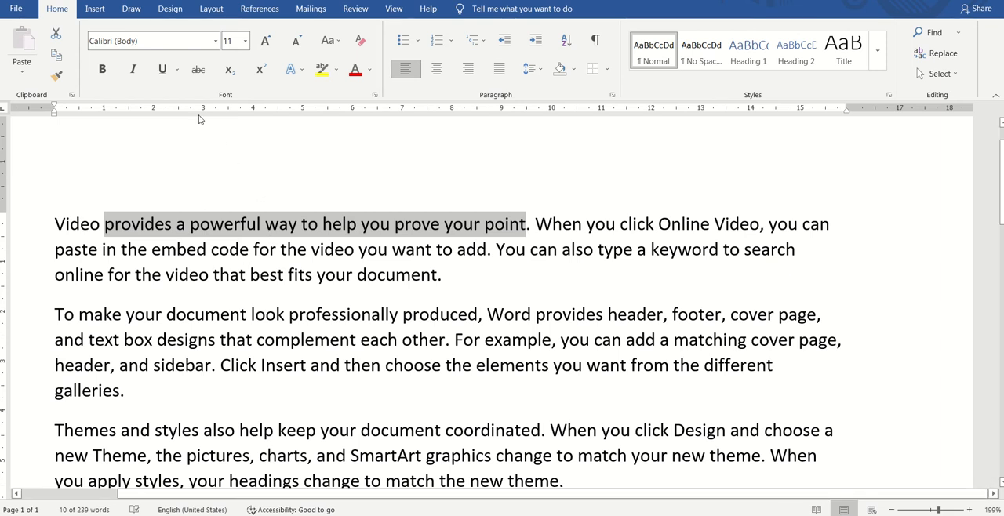
click(102, 69)
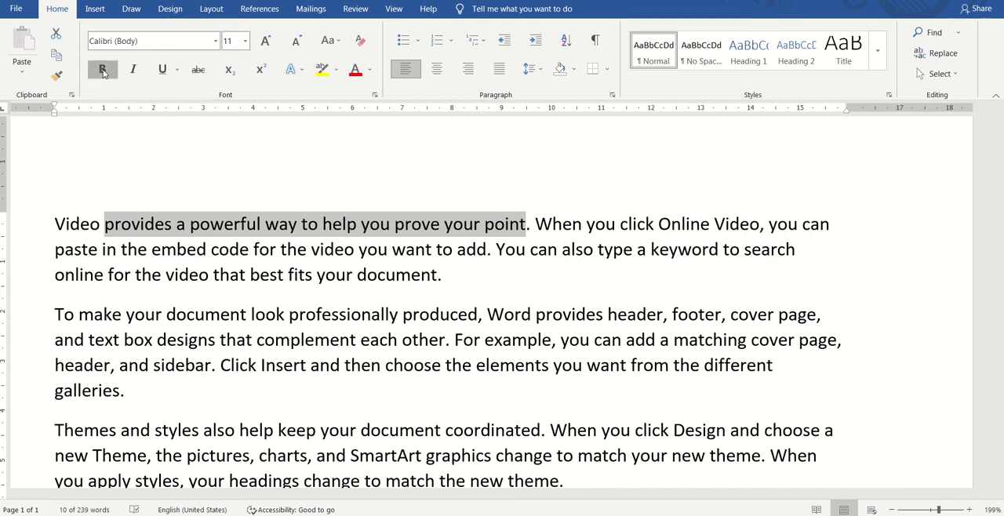
click(102, 69)
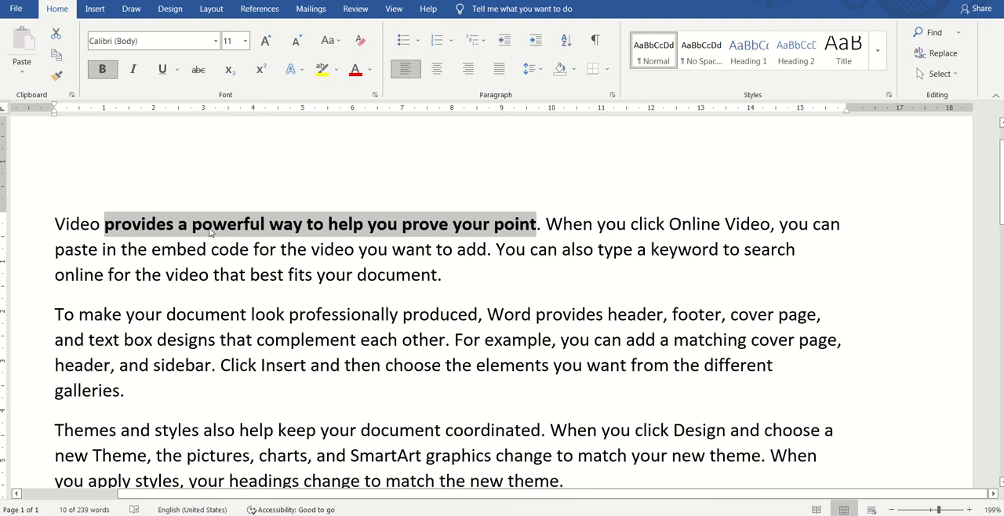
click(103, 70)
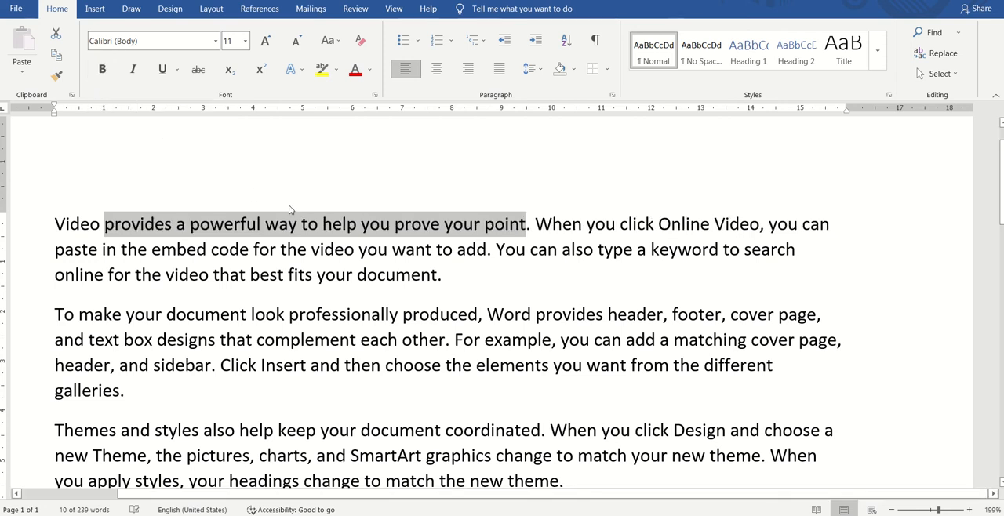
key(ctrl+b)
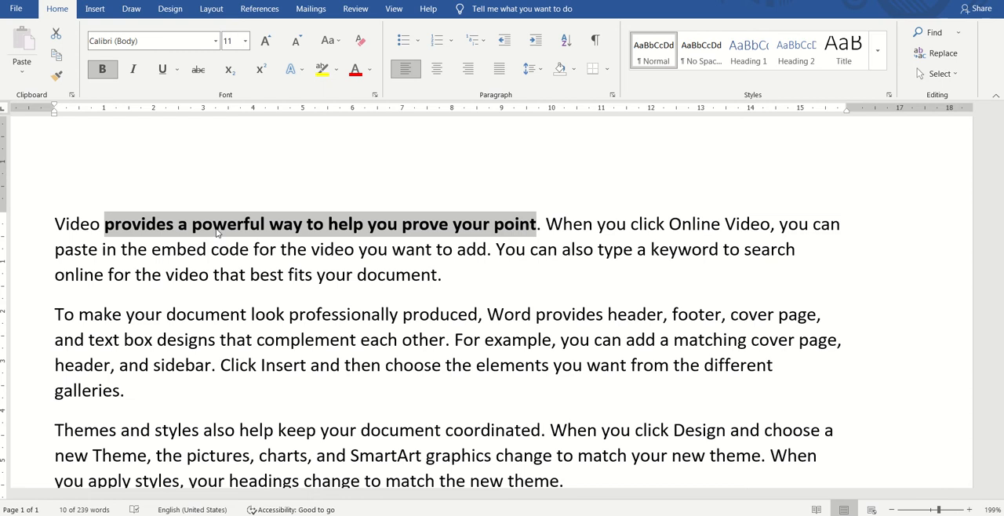
key(ctrl+b)
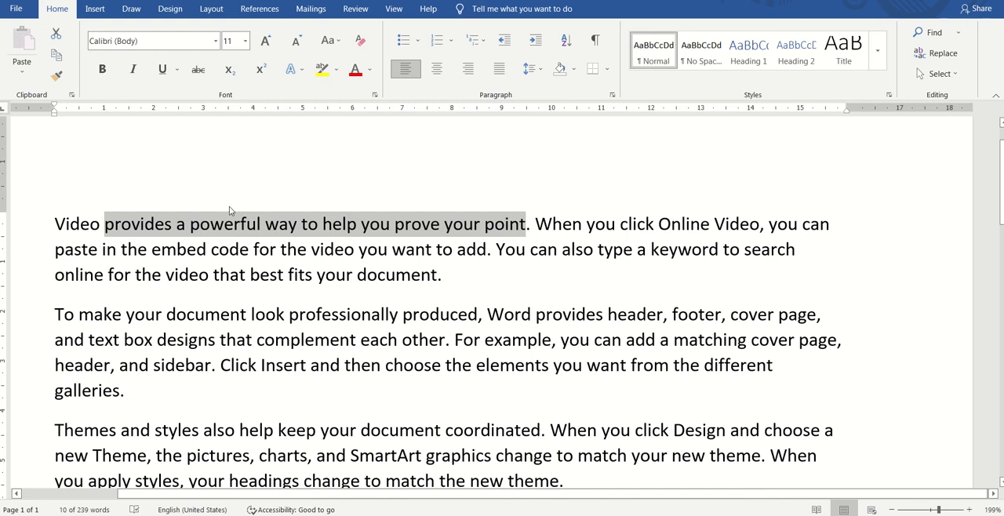
Step: Toggle italic on and off for the selected phrase in the first paragraph
click(133, 73)
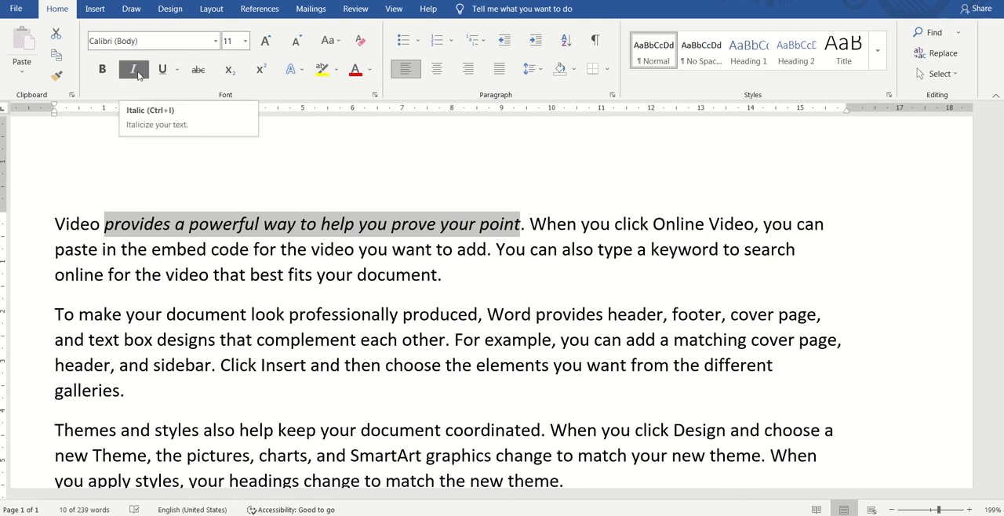
click(138, 76)
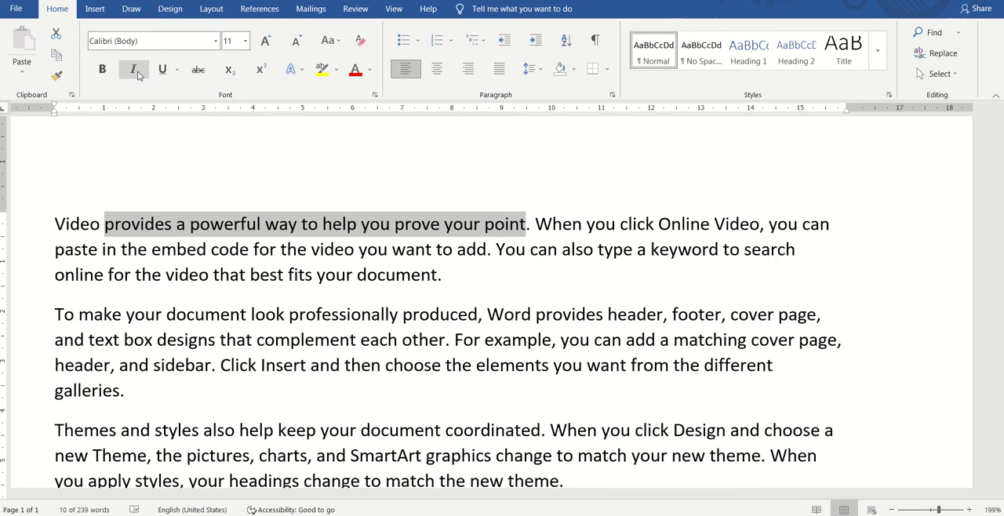
click(138, 75)
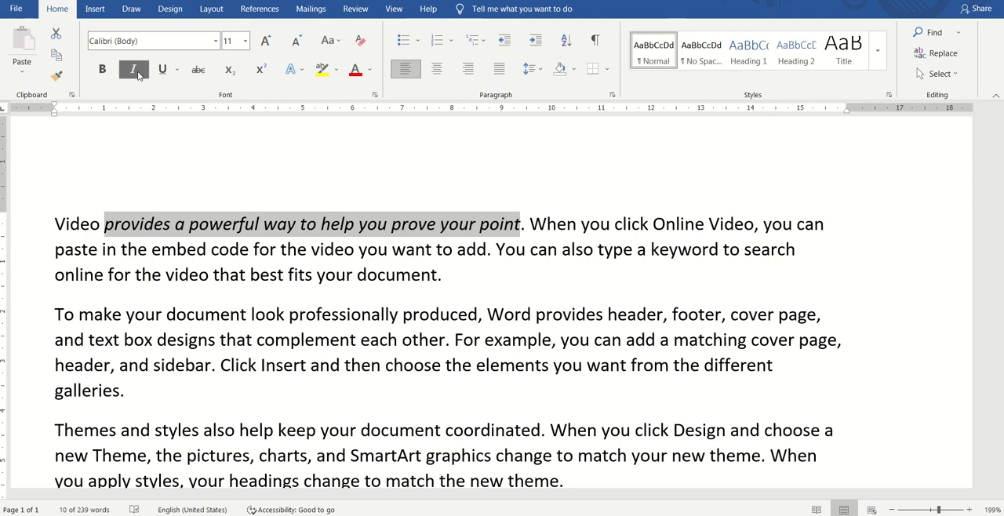
click(137, 72)
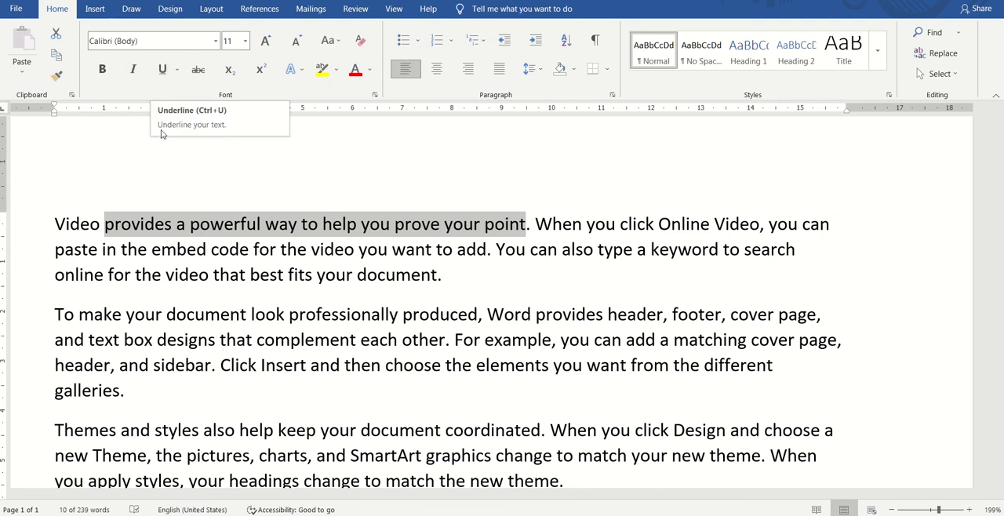
Step: Apply a single underline to the selected phrase in the first paragraph and remove it again
click(161, 70)
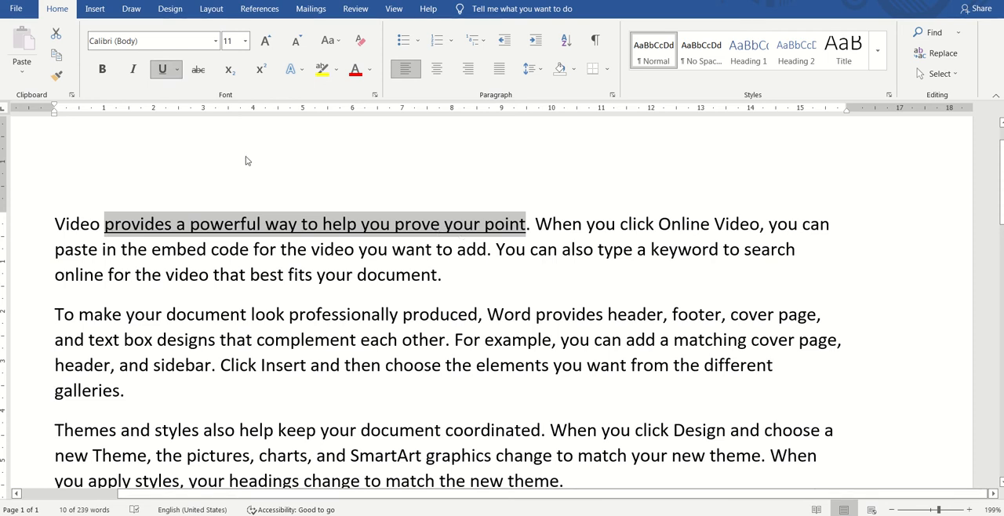
click(164, 70)
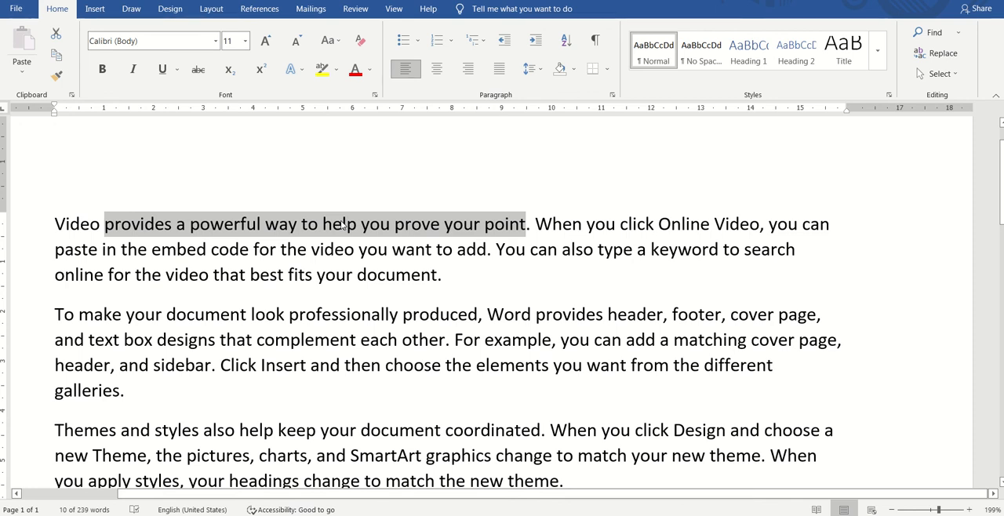
key(ctrl+u)
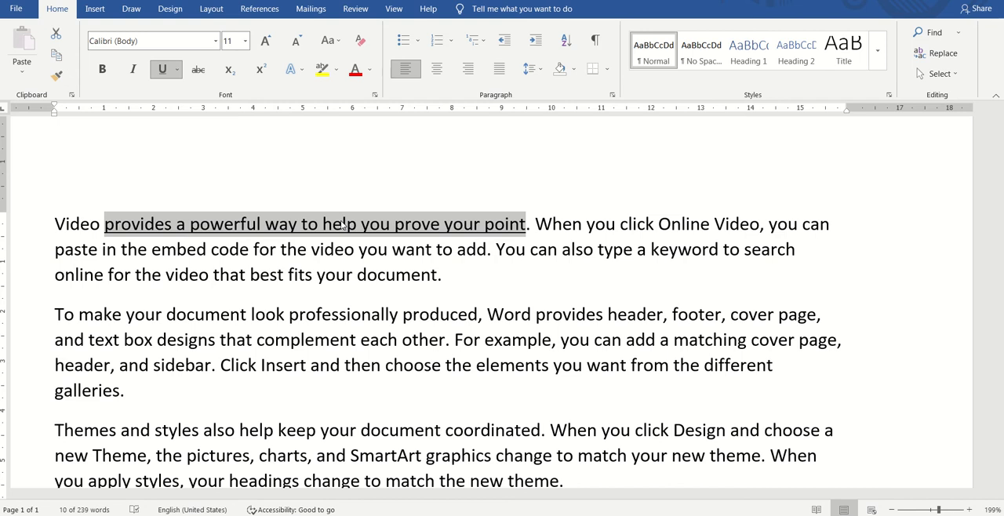
key(ctrl+u)
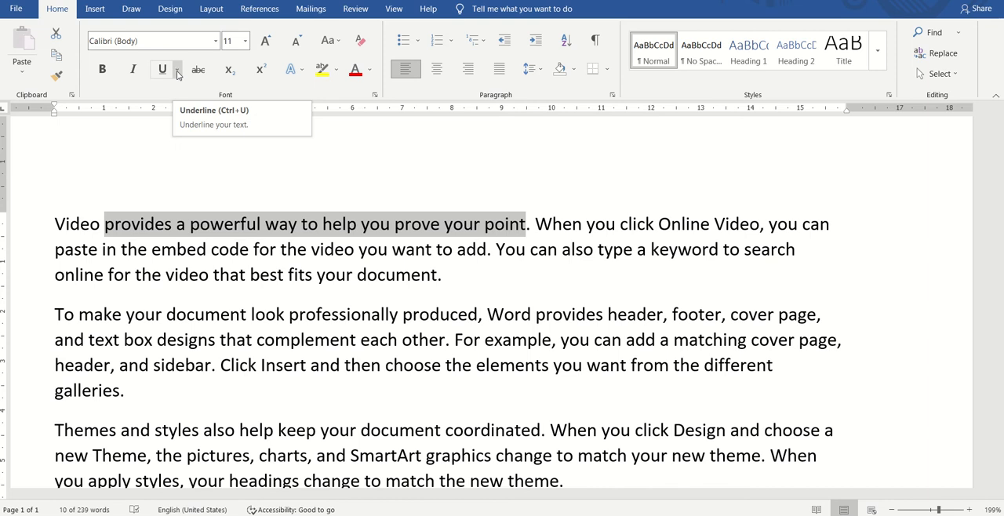
Step: Apply the dotted underline style to the selected phrase in the first paragraph and remove it again
click(177, 70)
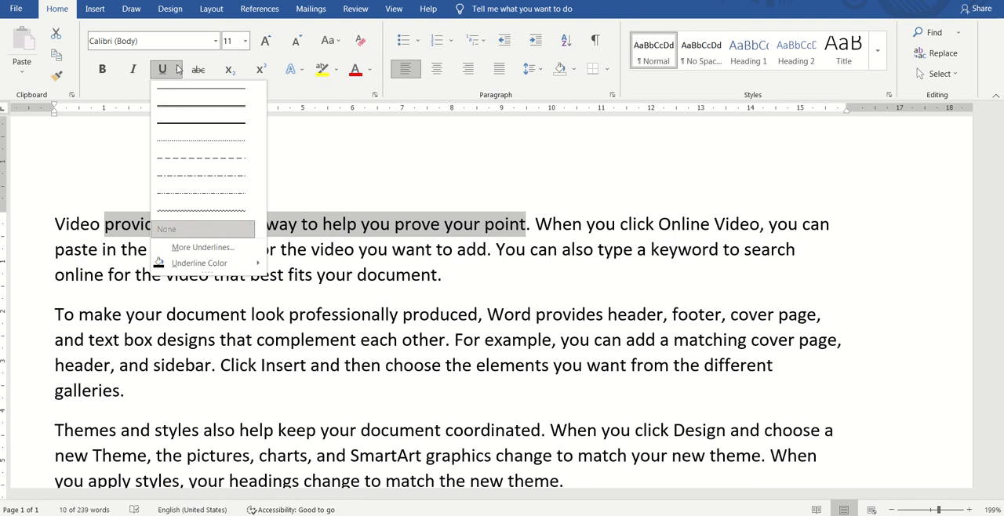
click(178, 69)
click(177, 71)
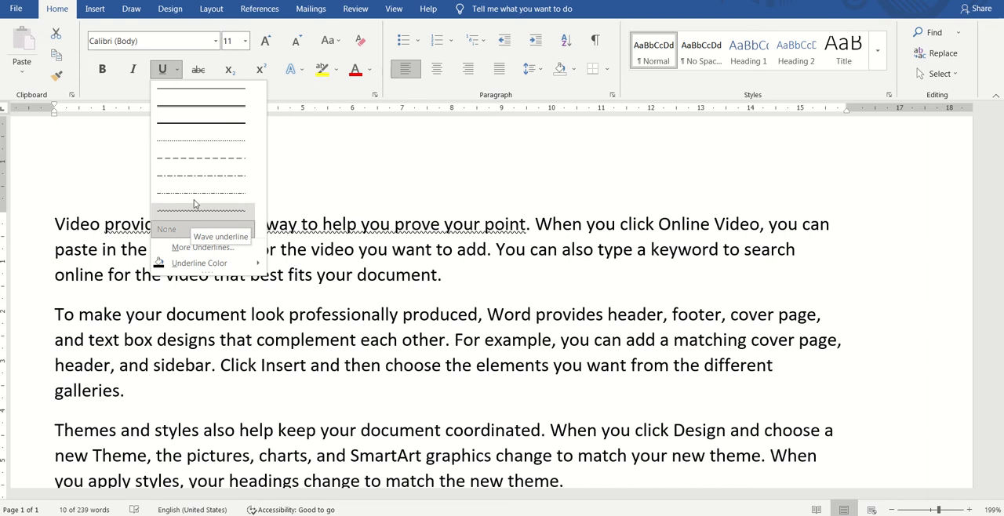
click(199, 144)
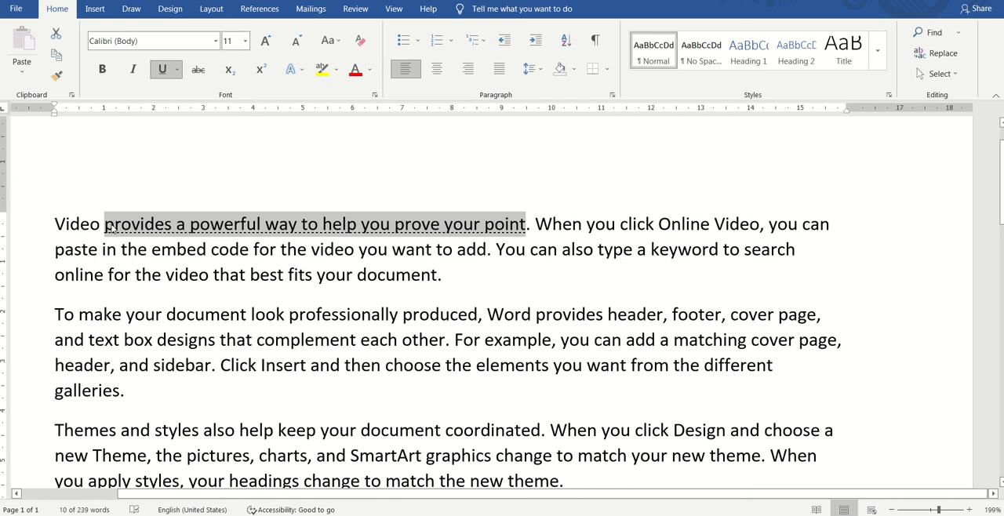
click(162, 71)
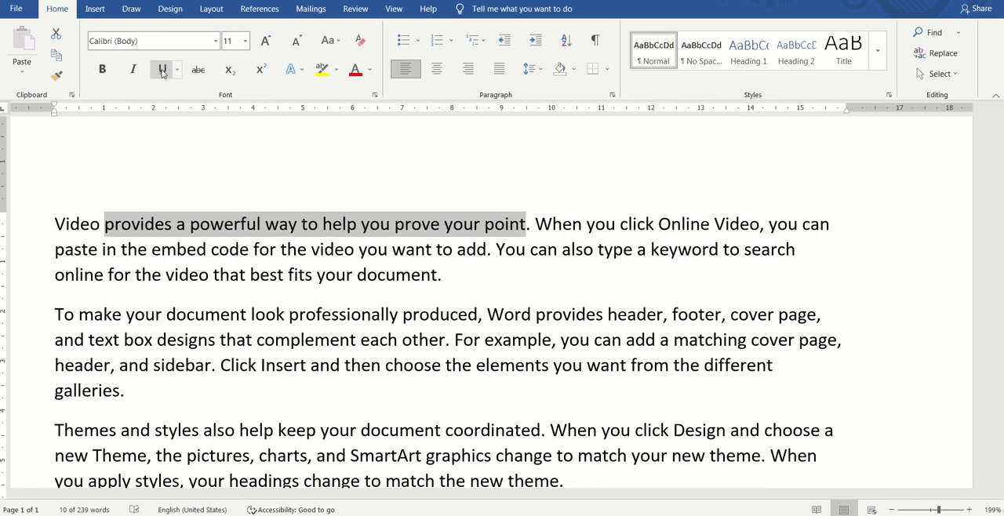
Step: Try a single and a double underline on the selected phrase, and clear the underline
click(162, 71)
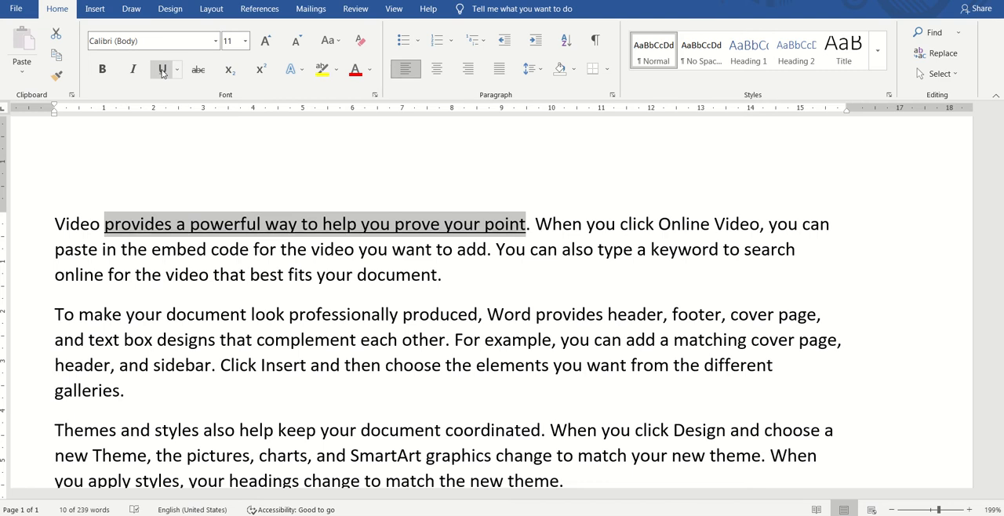
key(ctrl+shift+d)
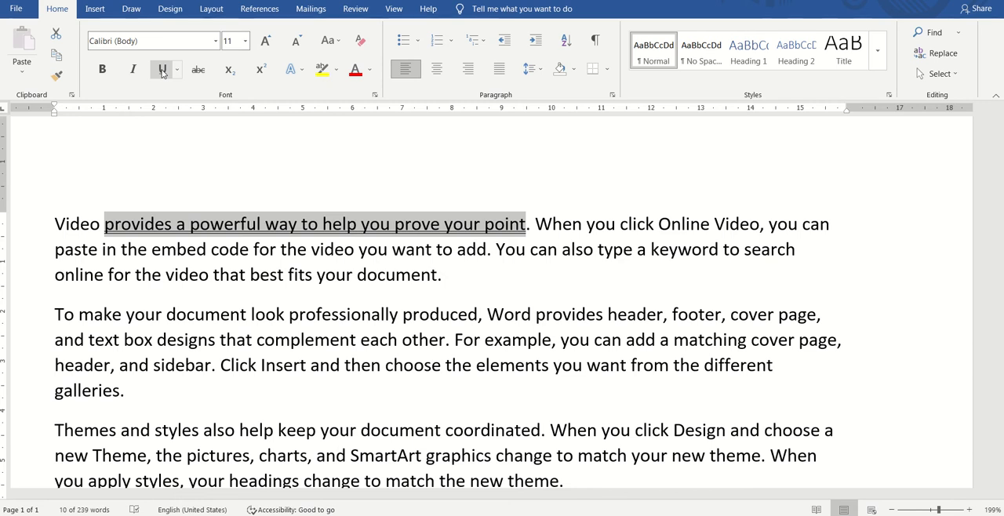
click(162, 70)
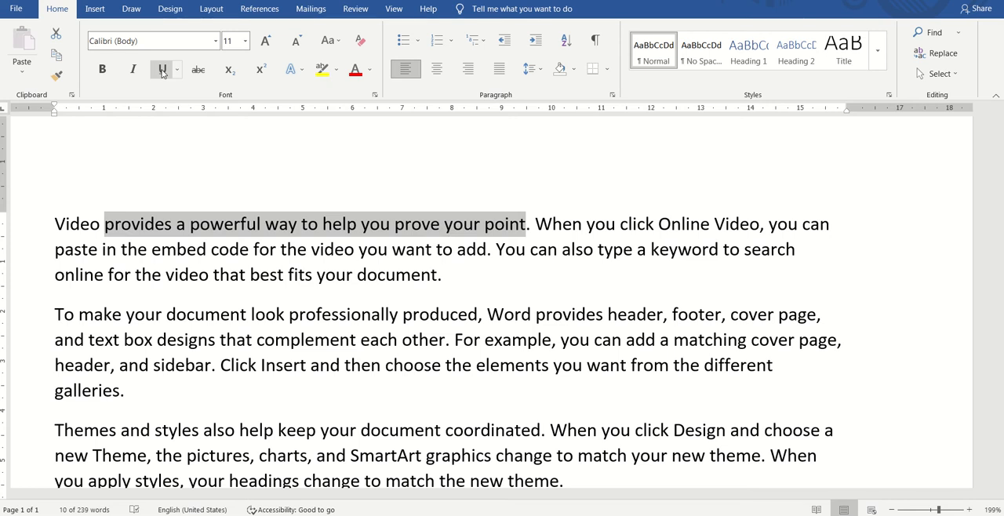
Step: Add the text "Rs.250 Rs.750" at the end of the first paragraph
click(460, 280)
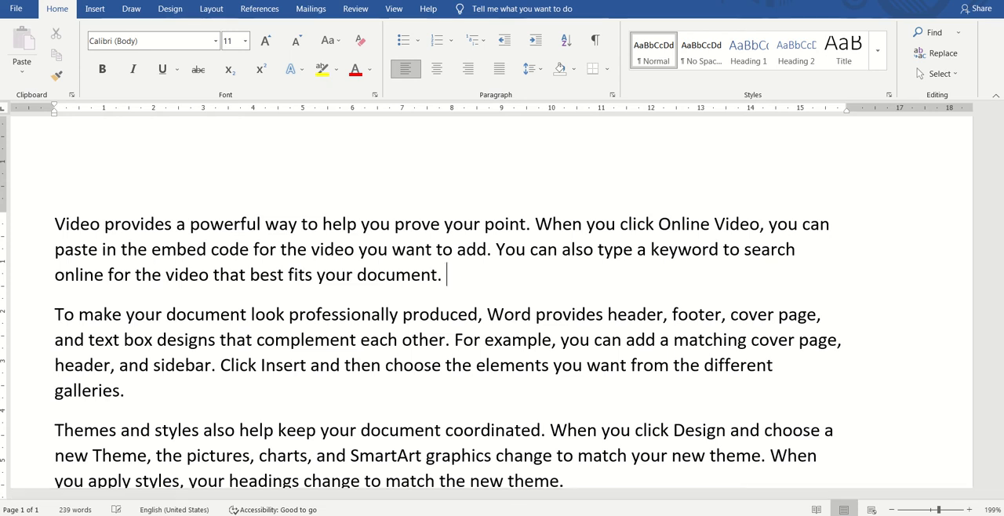
text(Rs.)
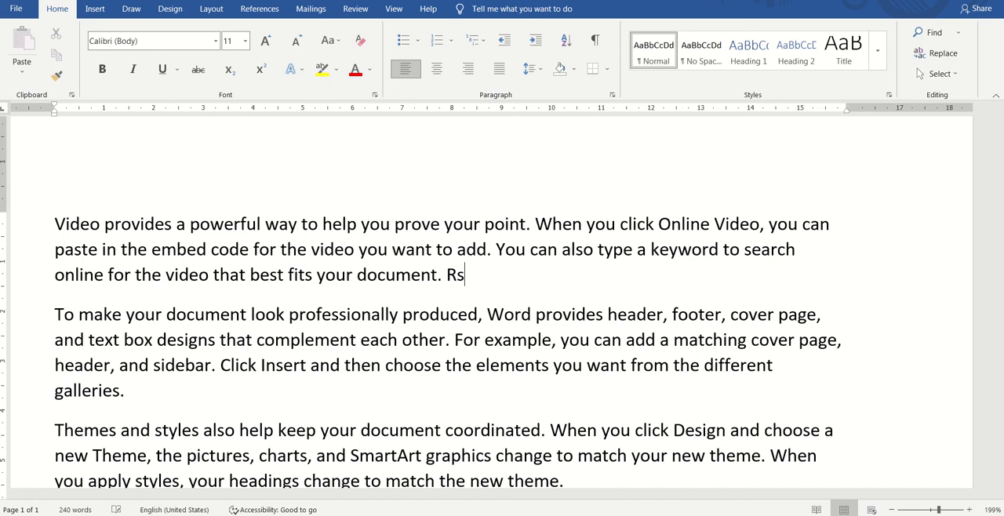
text(0 Rs.)
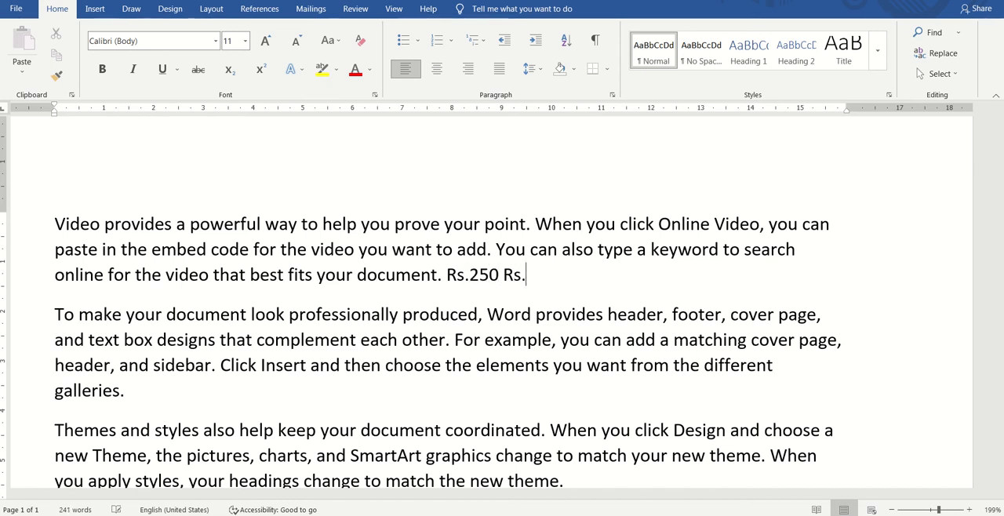
text(750)
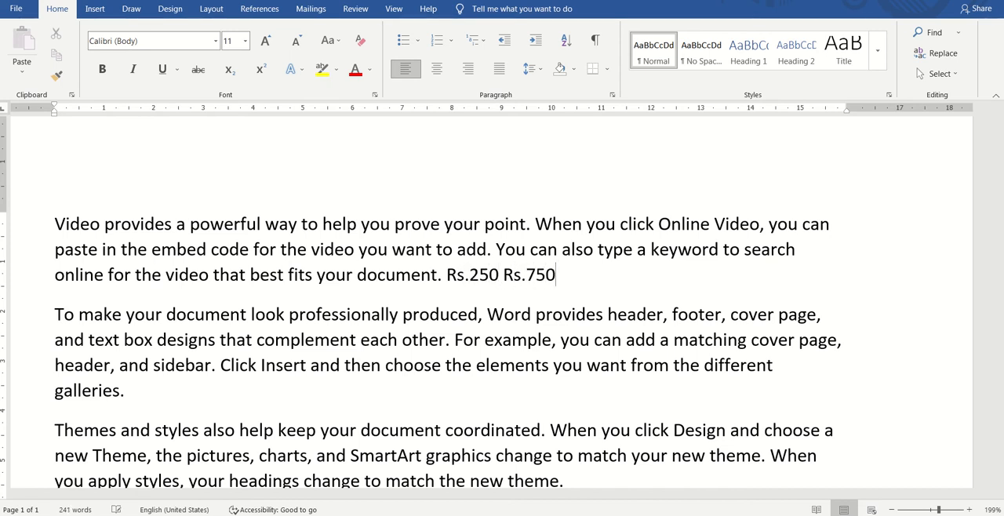
key(Left)
key(Left)
key(Left)
key(Left)
key(Left)
key(Left)
key(Left)
key(Left)
key(Left)
key(Left)
key(Left)
key(Left)
key(Left)
key(shift+Right)
key(shift+Right)
key(shift+Right)
key(shift+Right)
key(shift+Right)
key(shift+Right)
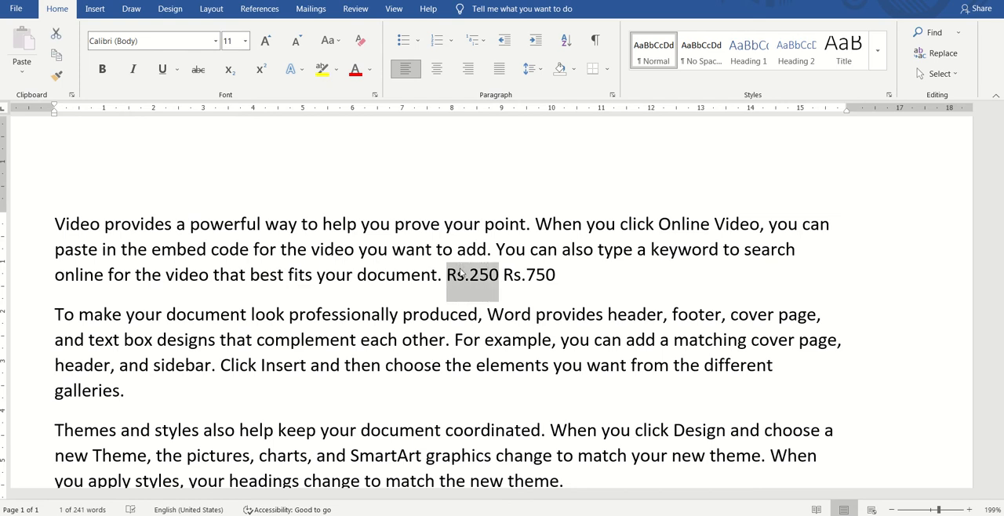
key(Right)
key(Right)
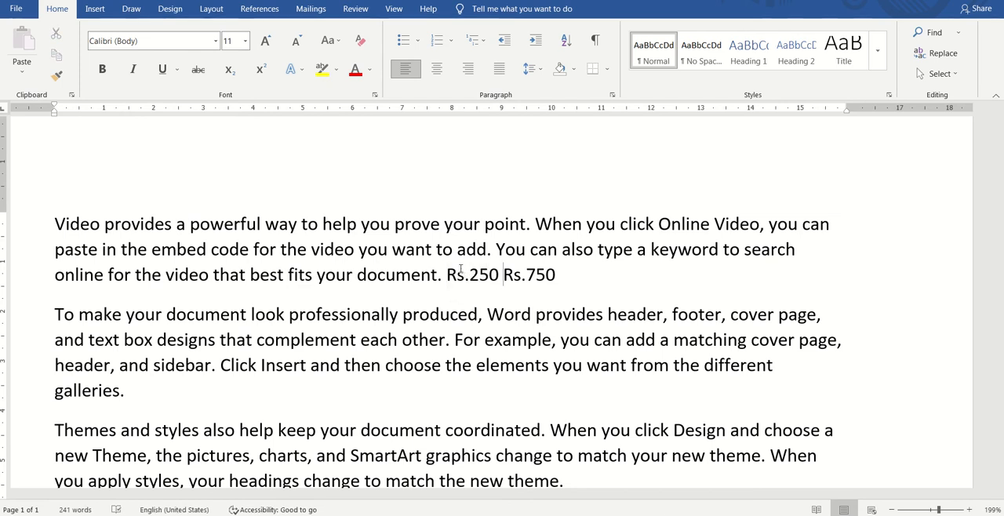
Step: Apply strikethrough to "Rs.250" at the end of the first paragraph and deselect it
key(Left)
key(Left)
key(Left)
key(Left)
key(Left)
key(Left)
key(Left)
key(shift+Right)
key(shift+Right)
key(shift+Right)
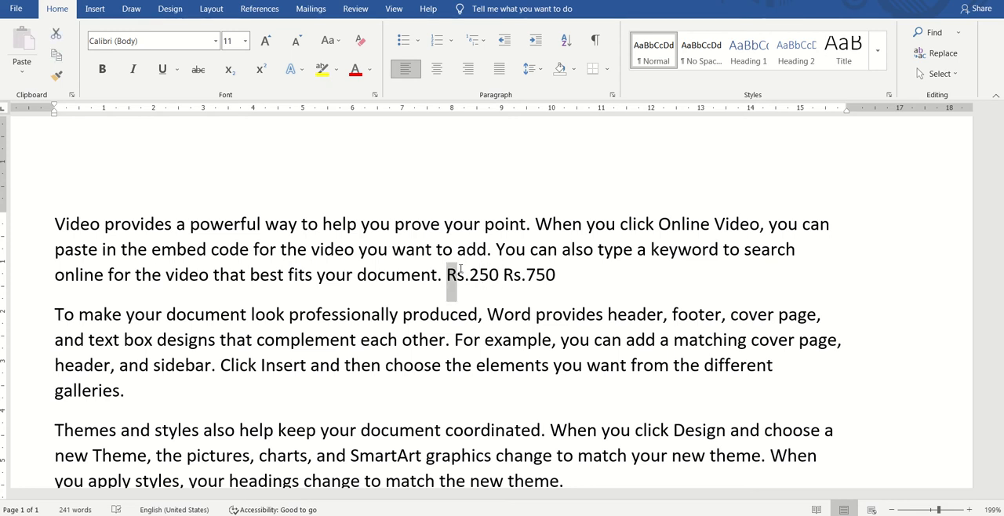
key(shift+Right)
key(shift+Right)
key(shift+Right)
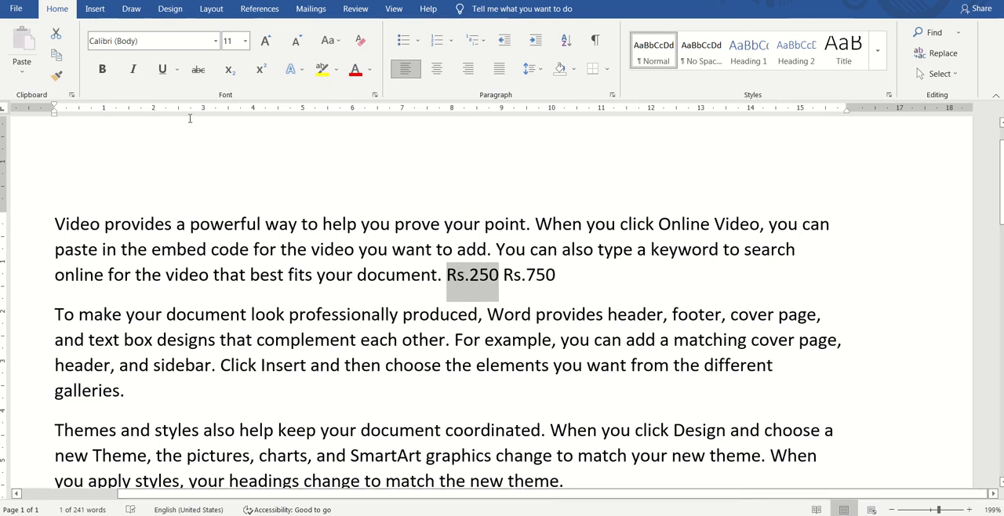
click(199, 71)
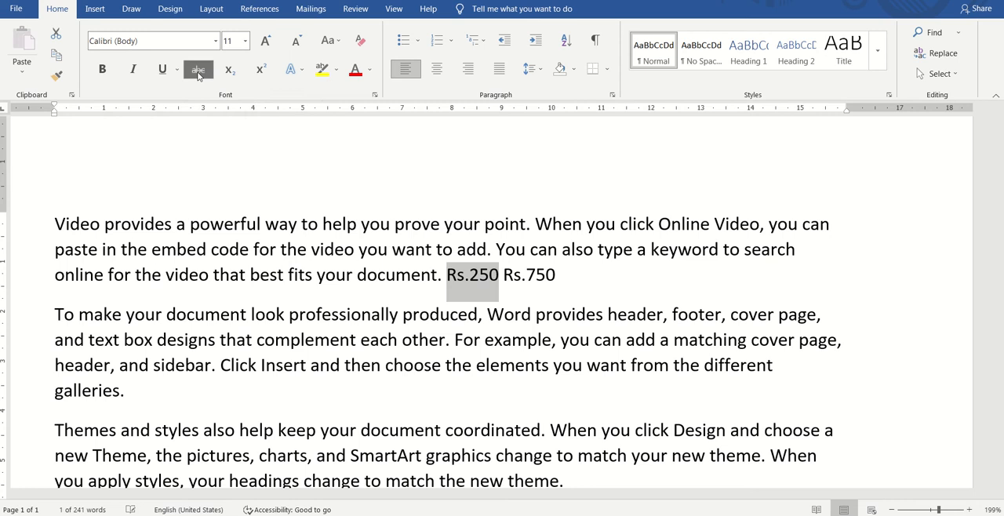
click(463, 281)
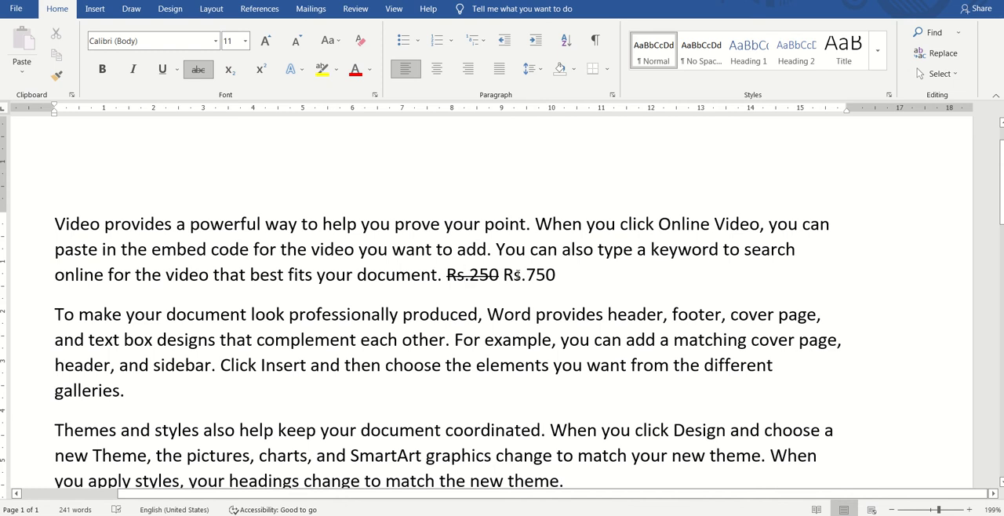
click(516, 275)
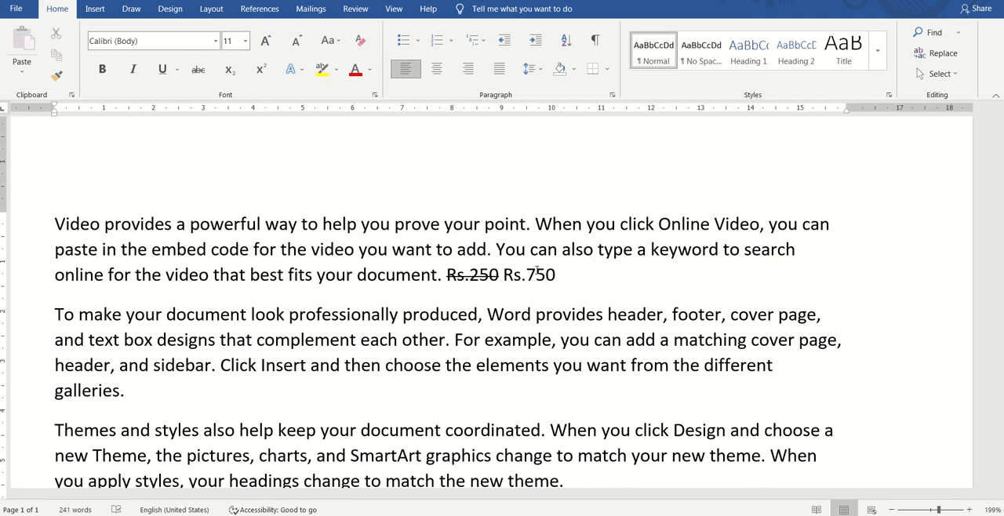
key(Left)
key(Left)
key(Left)
key(Left)
key(Left)
key(Left)
key(Left)
key(Left)
key(shift+Right)
key(shift+Right)
key(shift+Right)
key(shift+Right)
key(shift+Right)
key(shift+Right)
key(shift+Right)
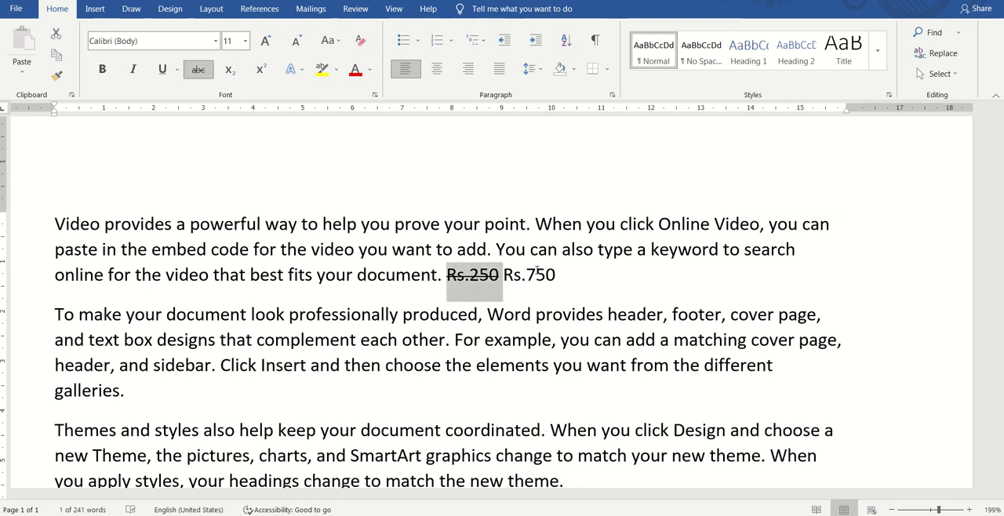
key(shift+Left)
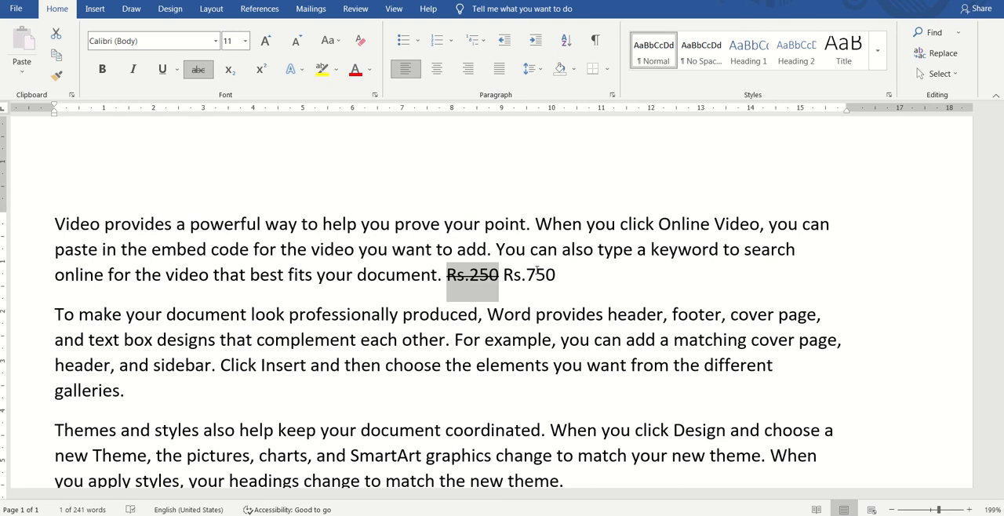
key(Right)
key(Right)
key(Right)
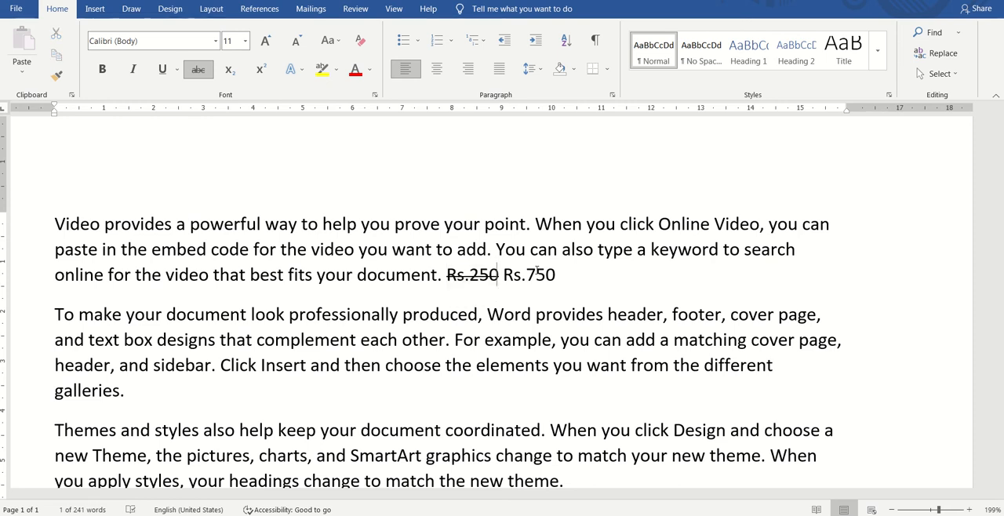
Step: Apply the orange outlined text effect to "Video provides" at the start of the first paragraph
key(Right)
key(Right)
key(Right)
key(Right)
key(Right)
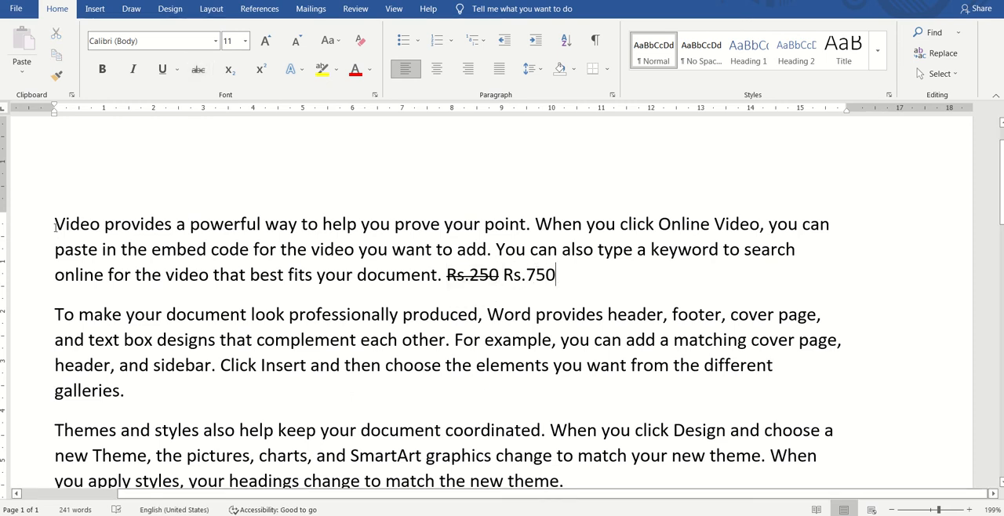
drag(55, 225, 151, 227)
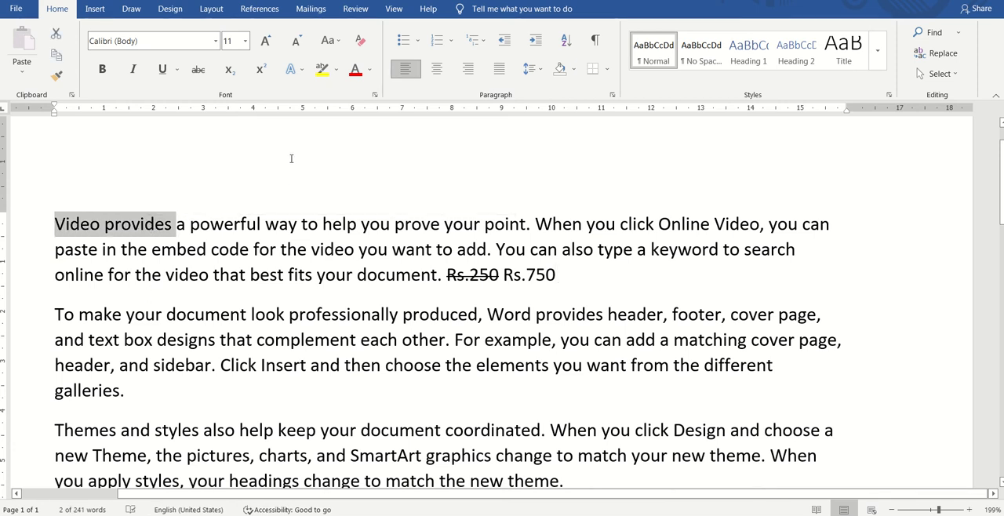
click(300, 71)
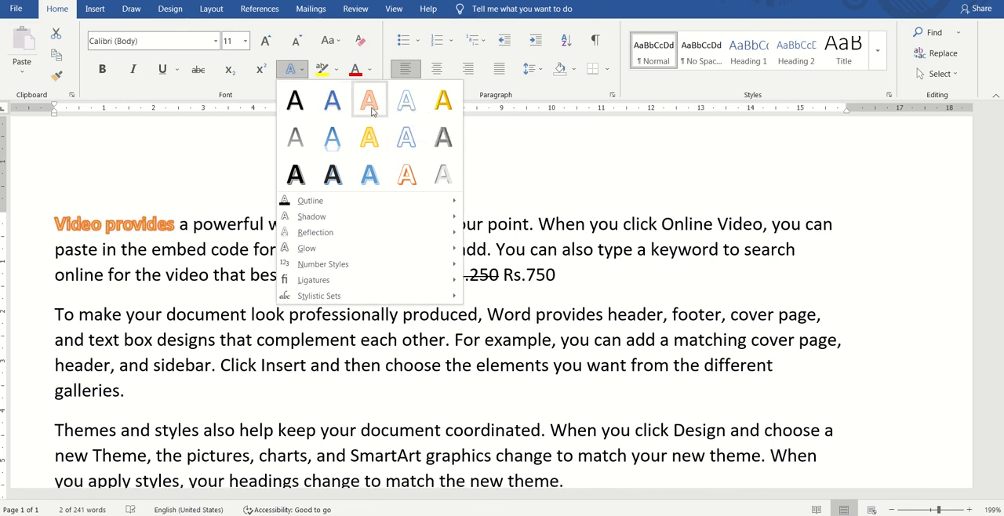
click(373, 110)
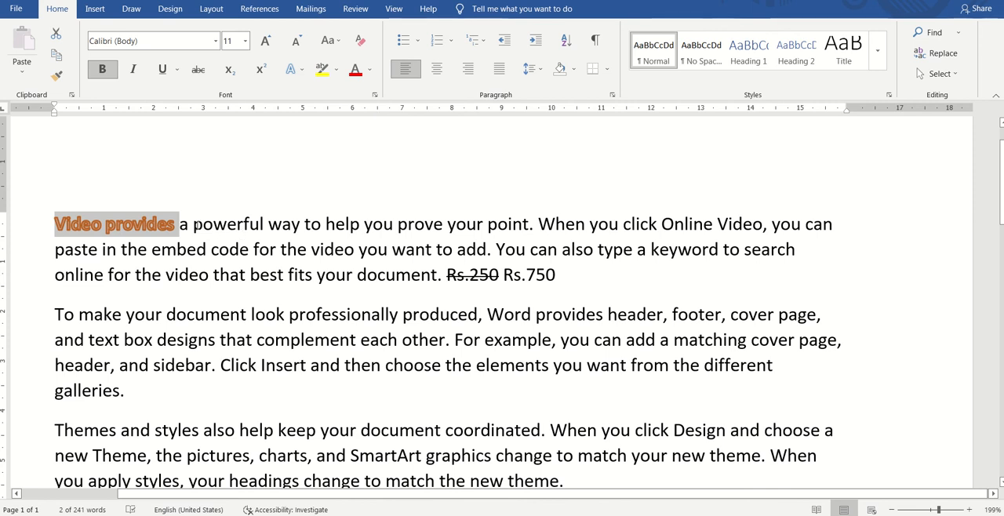
click(193, 225)
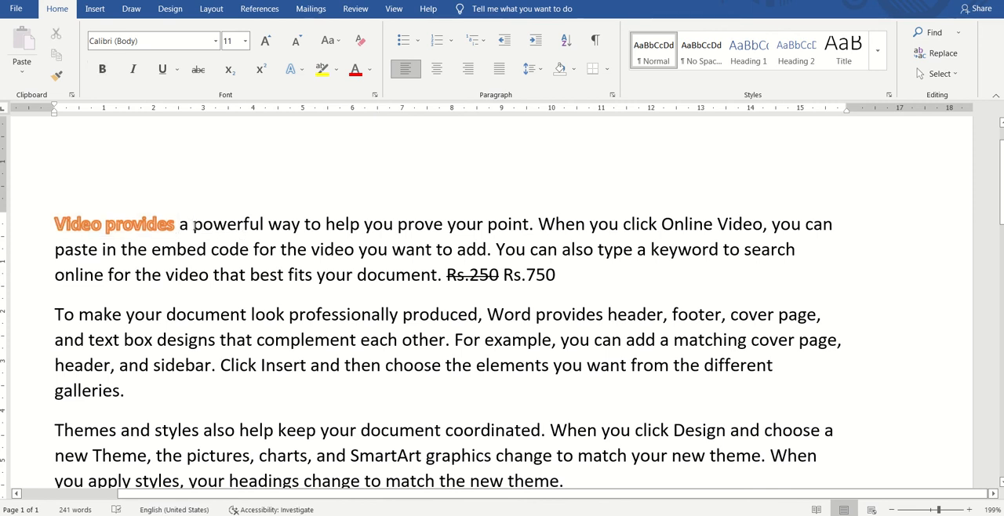
Step: Set the font color of "powerful way" in the first paragraph to red, and change it to the standard Dark Blue
drag(192, 226, 301, 225)
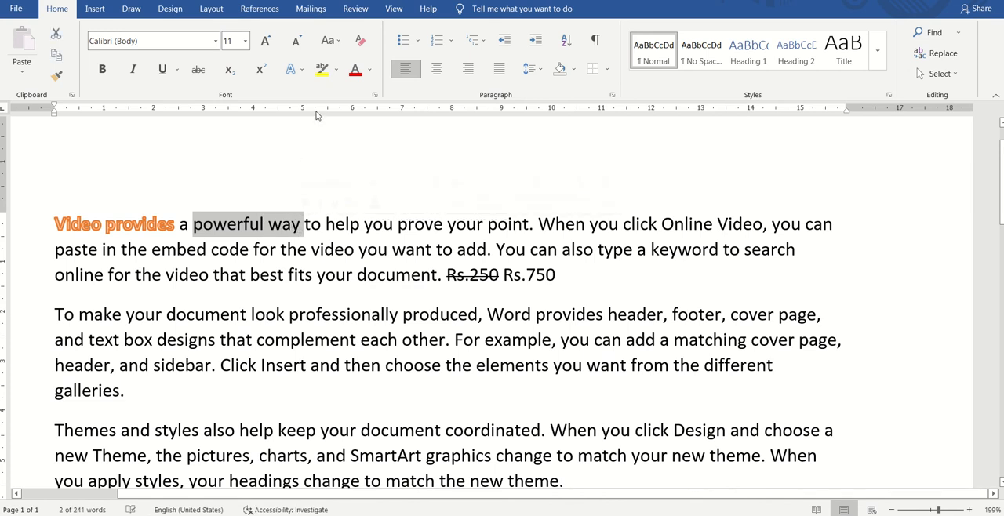
click(356, 72)
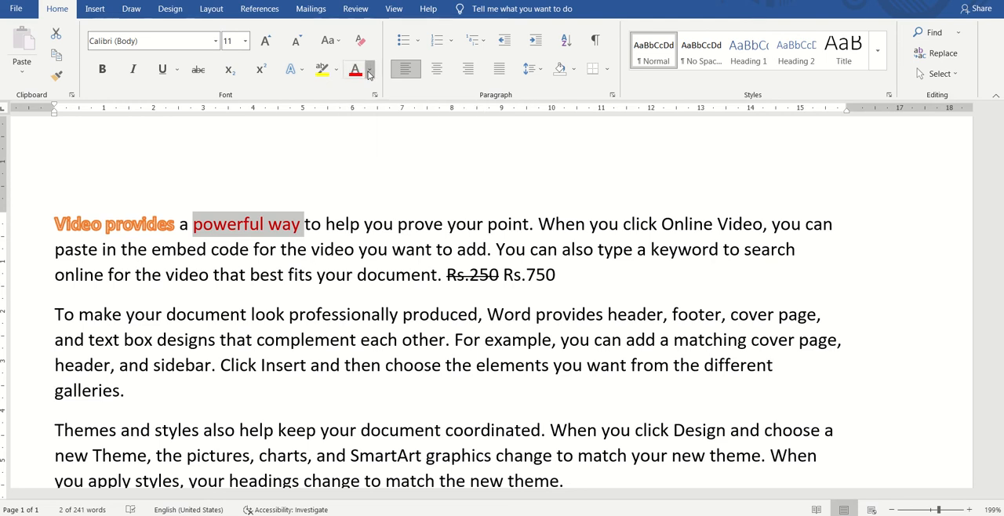
click(369, 71)
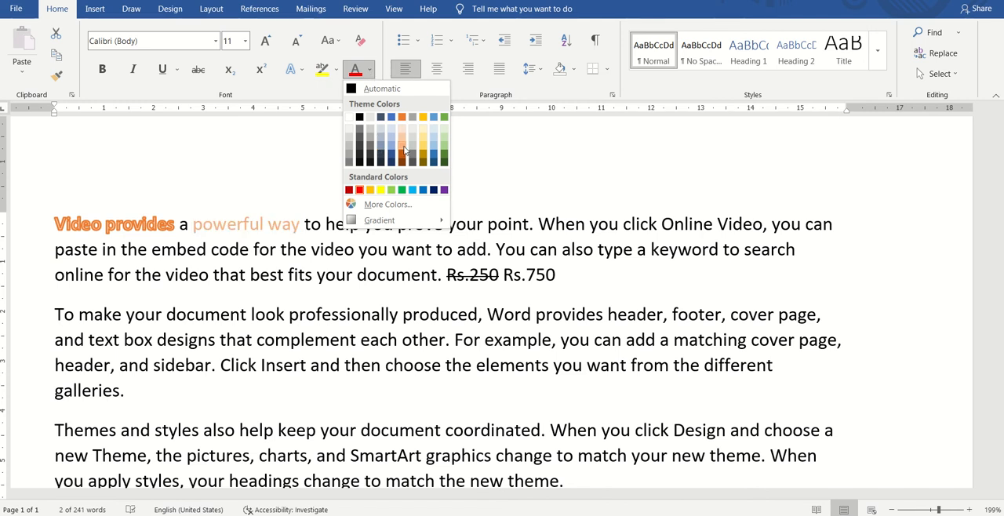
click(434, 190)
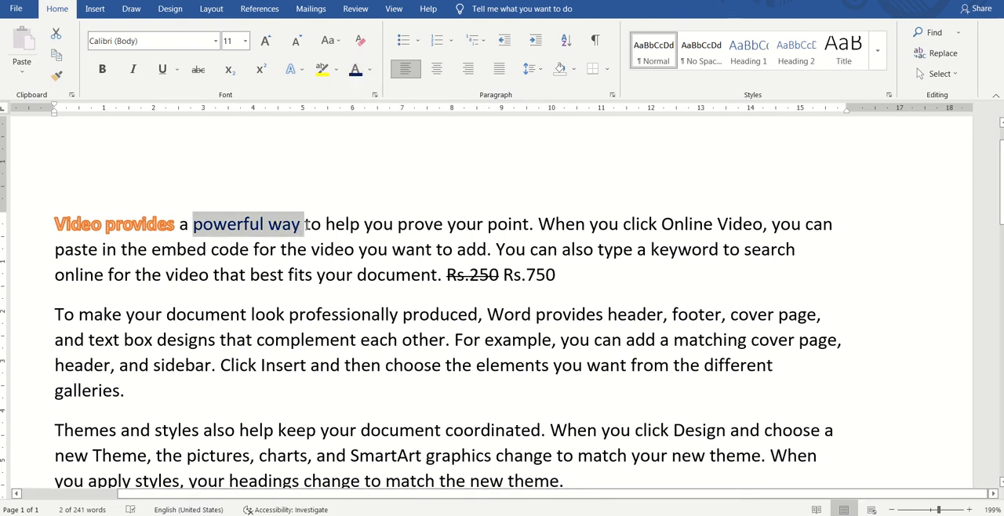
click(305, 225)
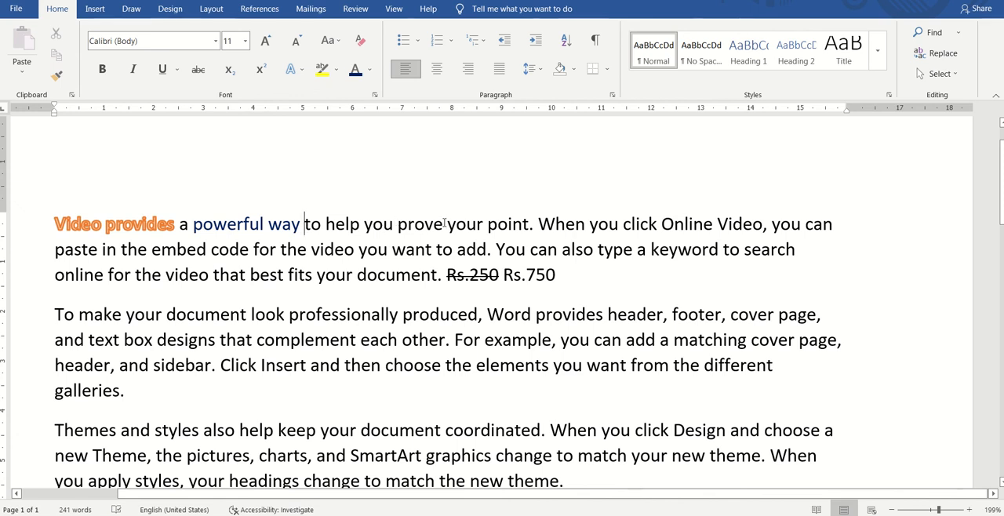
Step: Highlight "prove your point." in the first paragraph in yellow
click(398, 224)
key(shift+Right)
key(shift+Right)
key(shift+Right)
key(shift+Right)
key(shift+Right)
key(shift+Right)
key(shift+Right)
key(shift+Right)
key(shift+Right)
key(shift+Right)
key(shift+Right)
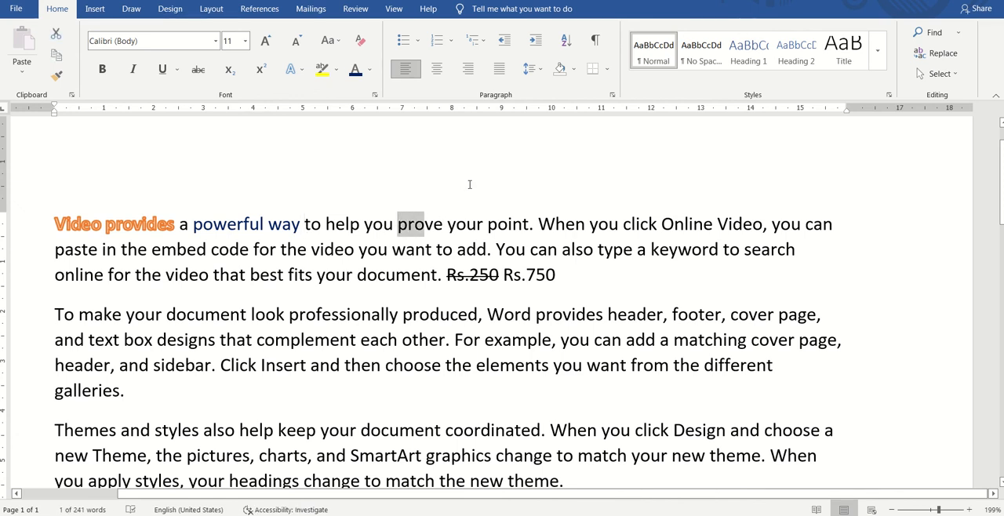
key(shift+Right)
key(shift+Right)
key(shift+Right)
key(shift+Right)
key(shift+Right)
key(shift+Right)
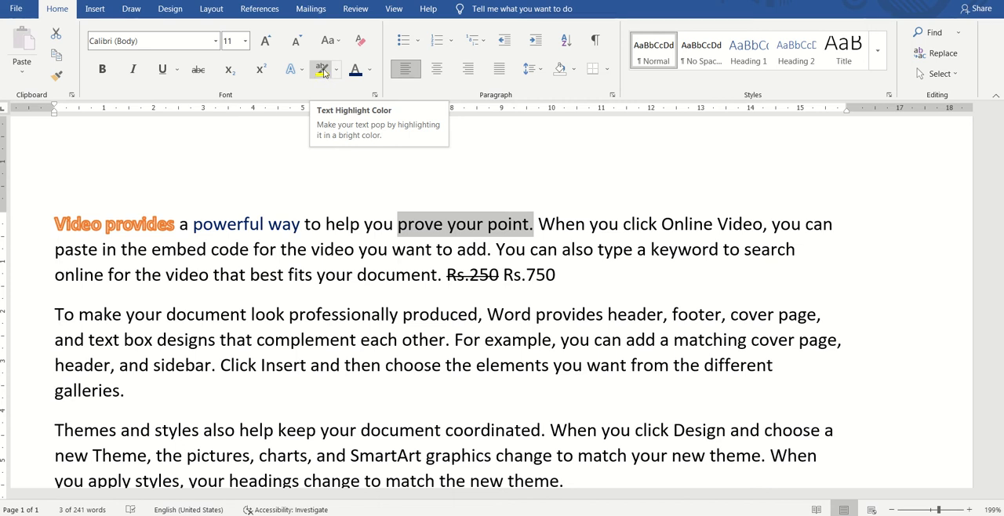
click(323, 71)
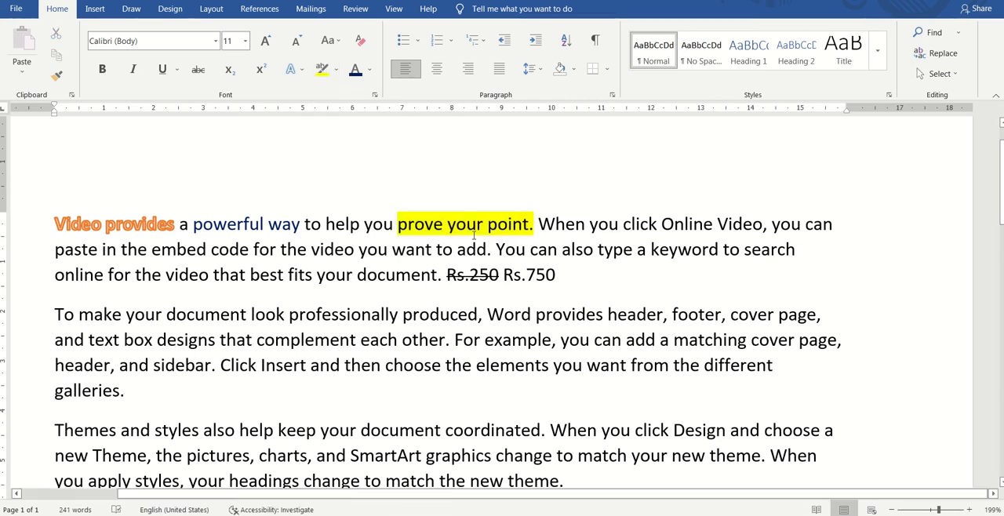
Step: Change the highlight color of "prove your point." to pink
click(398, 224)
drag(397, 224, 534, 225)
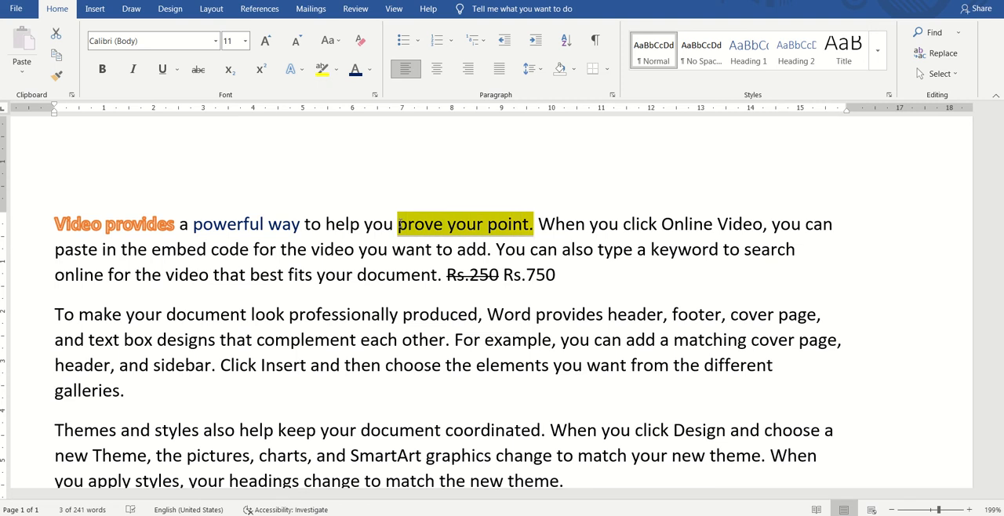
click(337, 71)
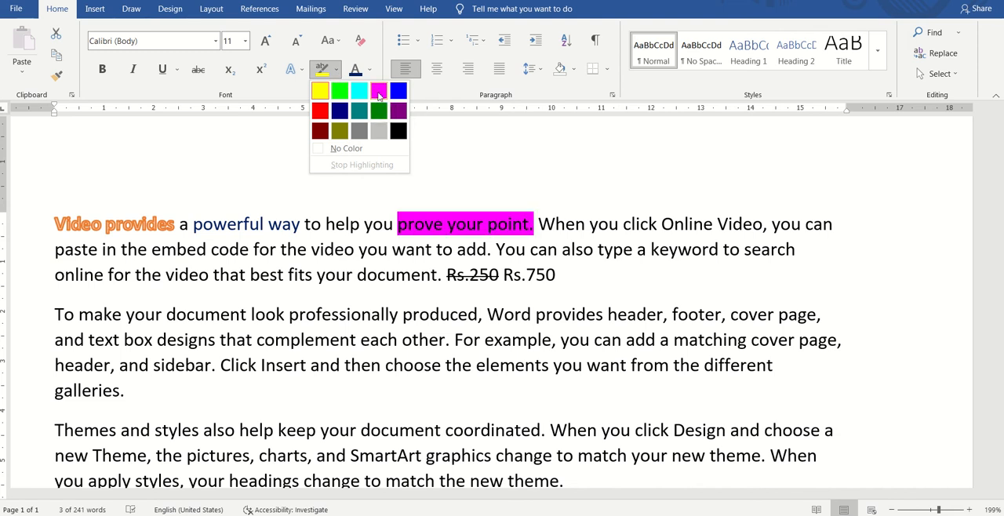
click(379, 93)
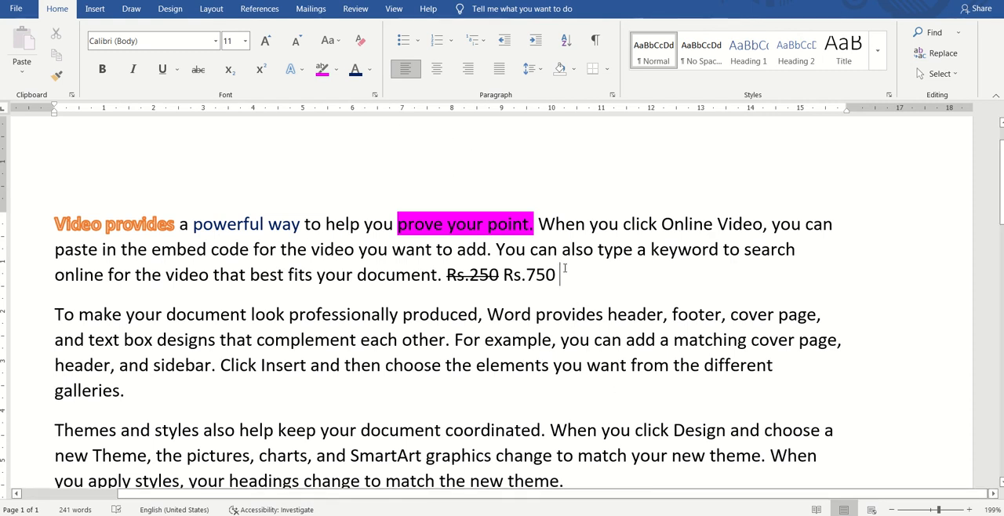
Step: Add the text "H2O" after "Rs.750" at the end of the first paragraph
click(565, 269)
text(H)
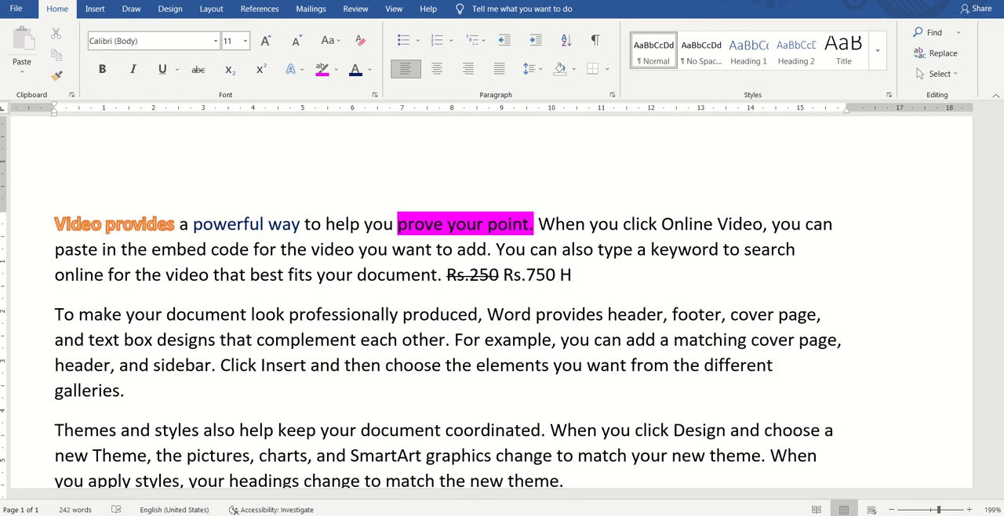
text(W)
key(BackSpace)
text(2O)
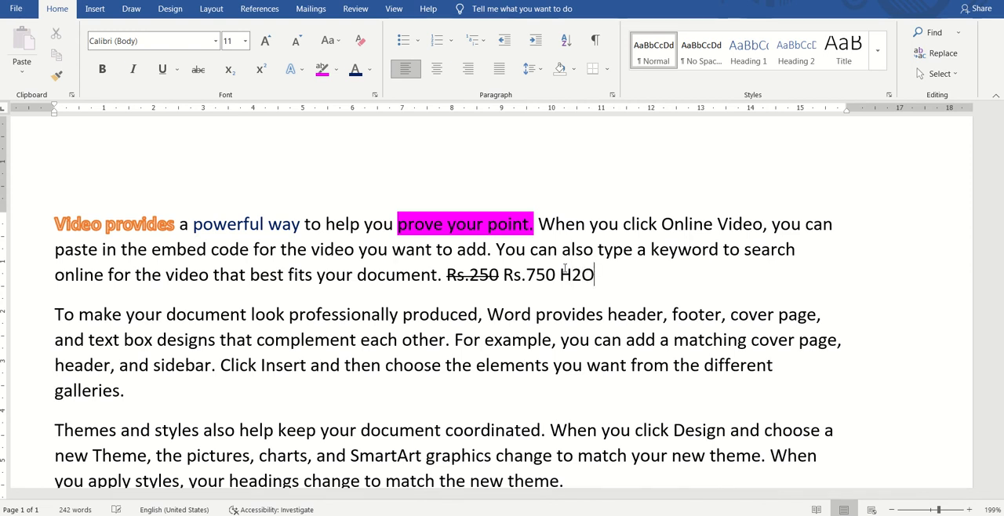
Step: Format the "2" in "H2O" as subscript
key(Left)
key(Left)
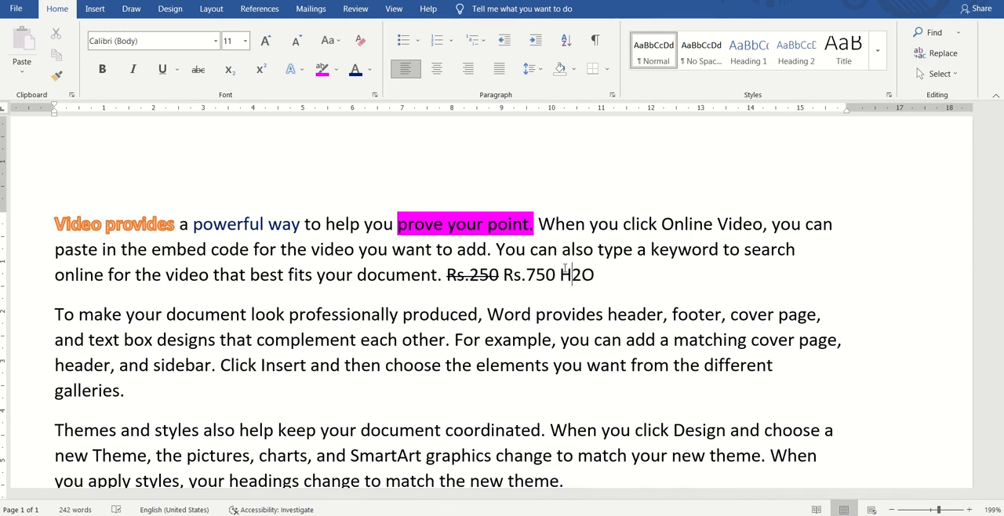
key(shift+Right)
key(shift+Right)
key(shift+Right)
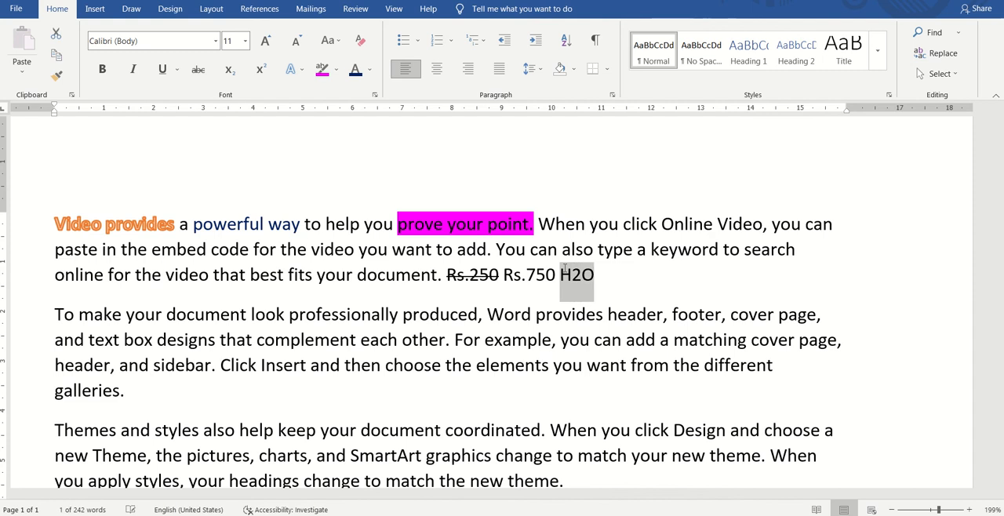
click(565, 271)
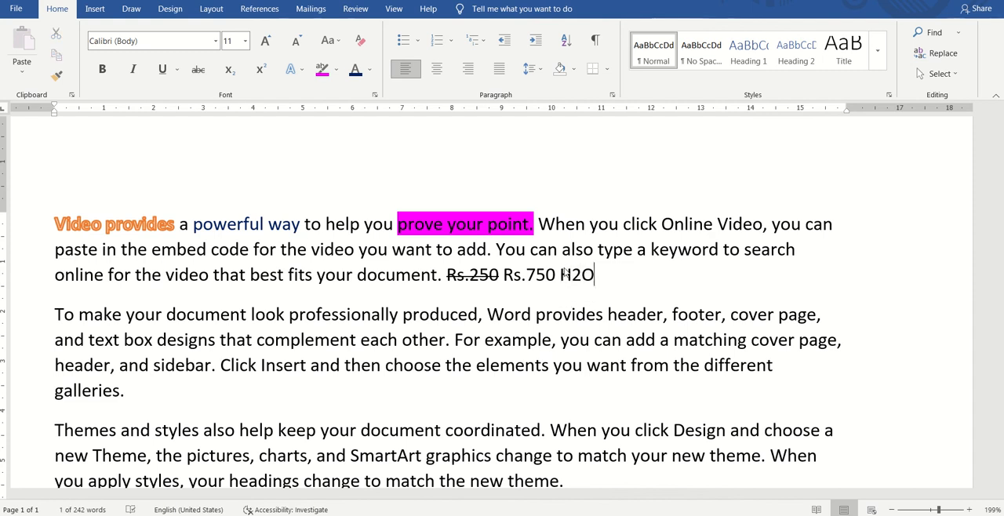
key(shift+Right)
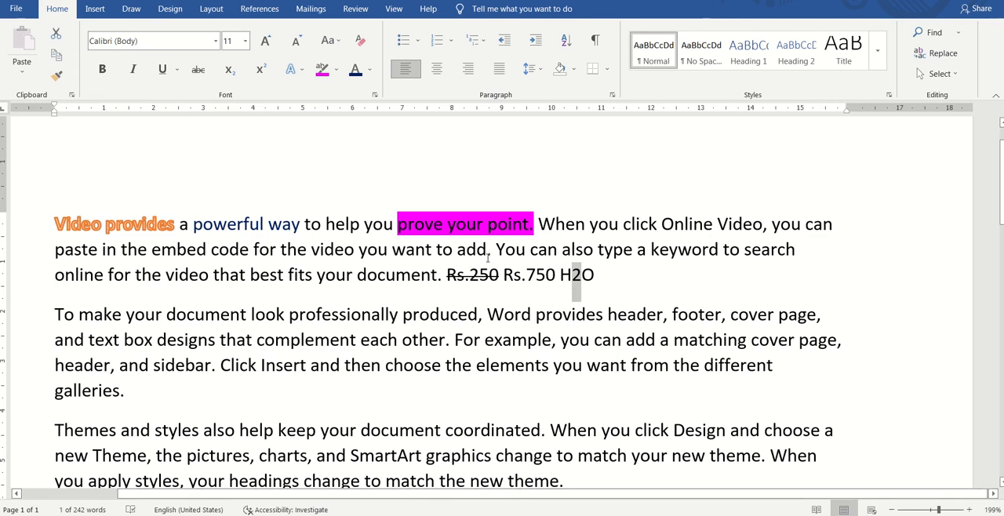
click(233, 76)
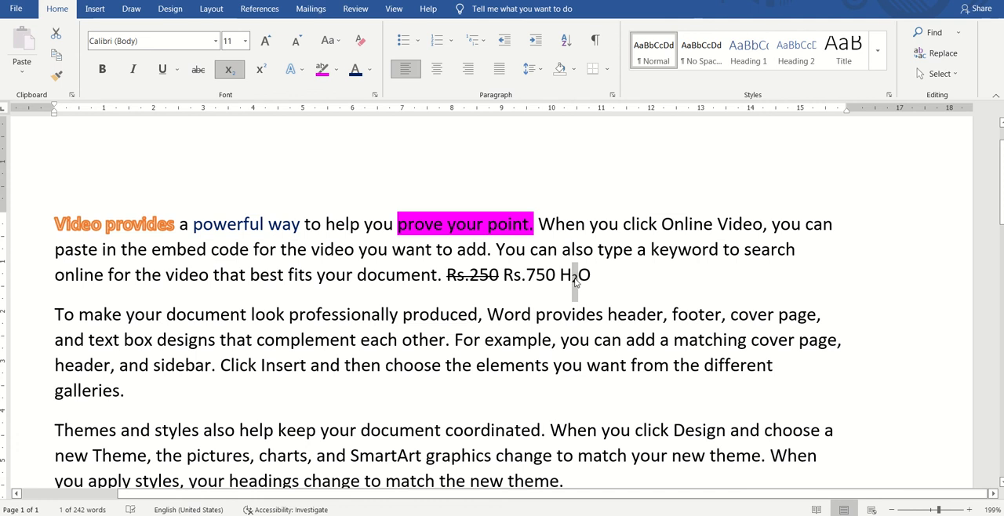
Step: Add the formula "C2H5OH" after the water formula at the end of the first paragraph
click(592, 275)
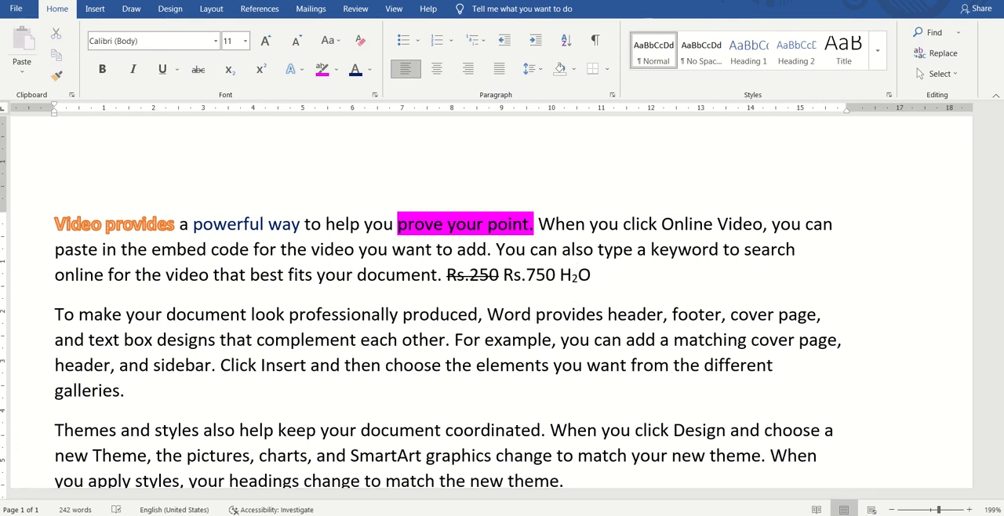
text(C2H4OH)
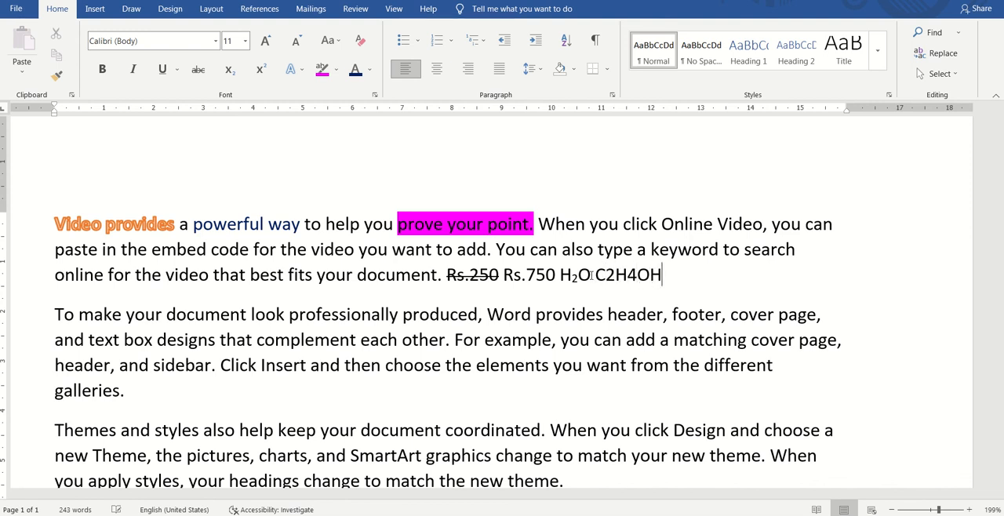
key(Left)
Step: Format the "2" and the "5" in "C2H5OH" as subscript
key(Left)
key(BackSpace)
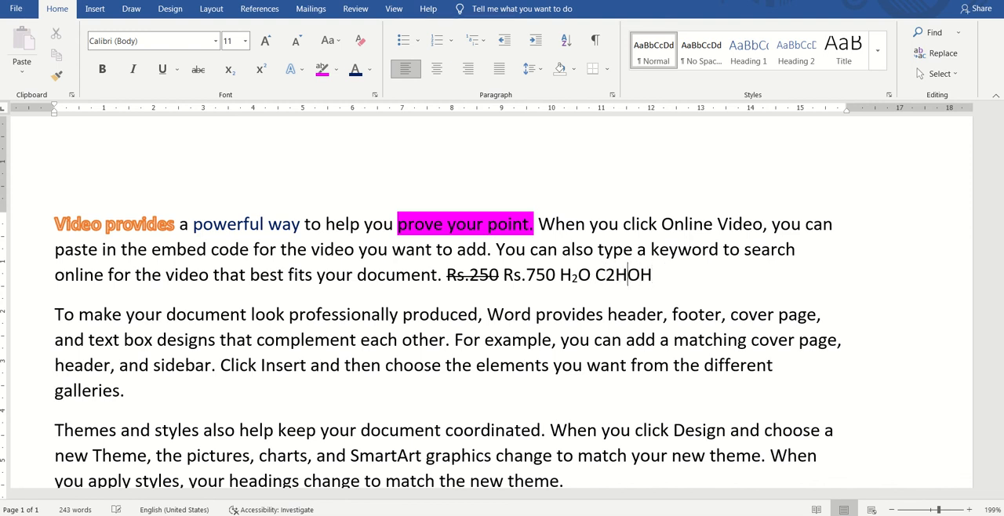
text(5)
key(Left)
key(shift+Right)
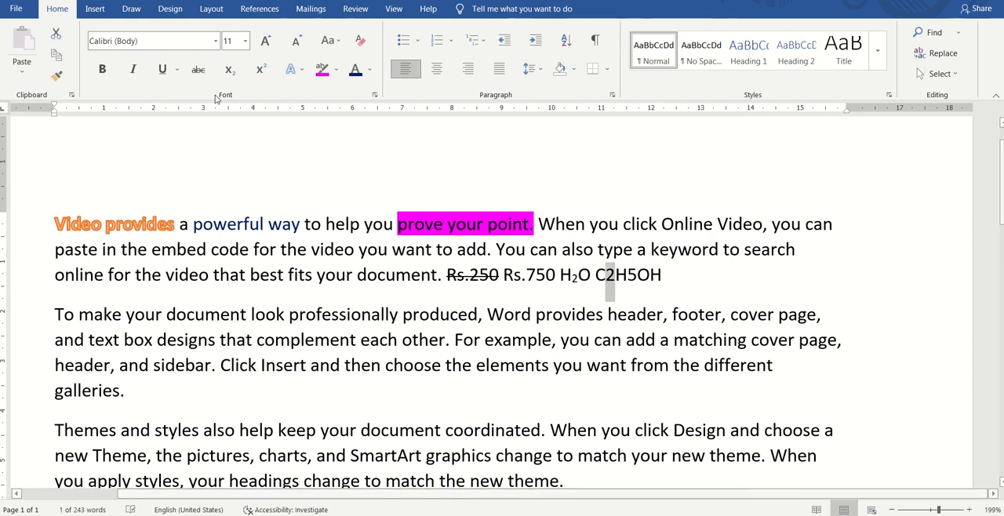
click(229, 71)
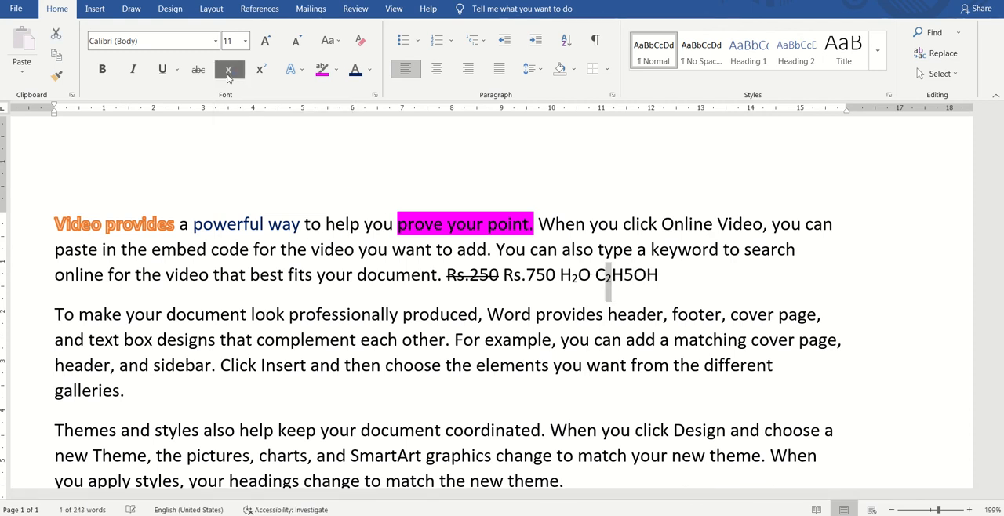
key(Right)
key(Right)
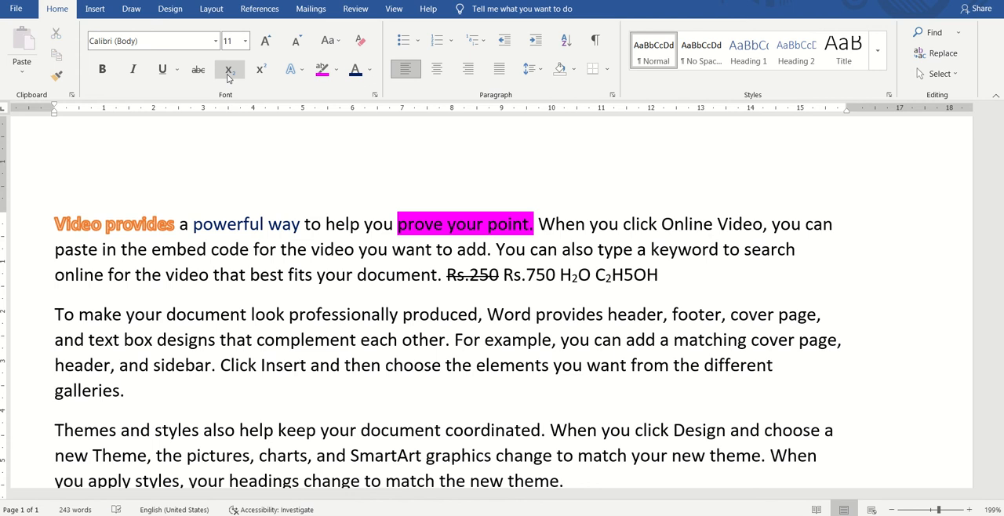
key(shift+Right)
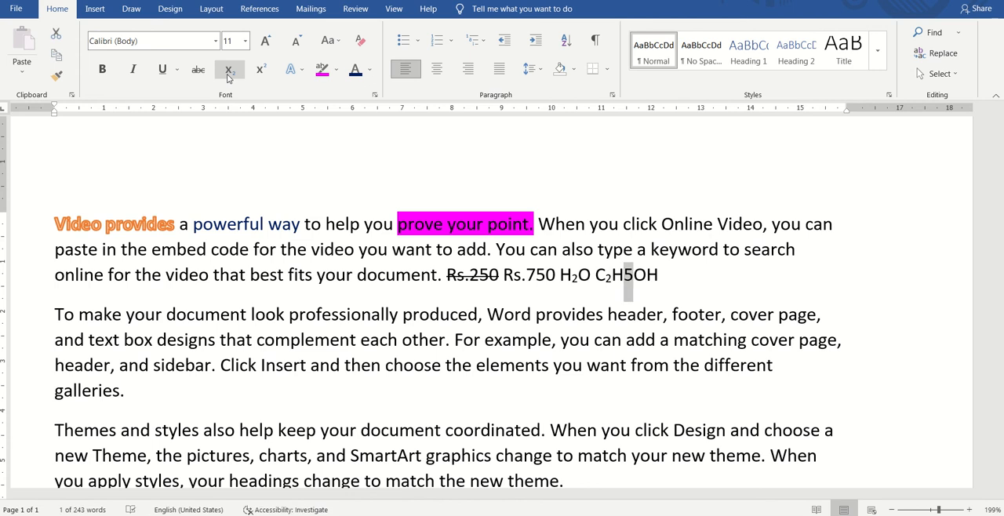
click(229, 70)
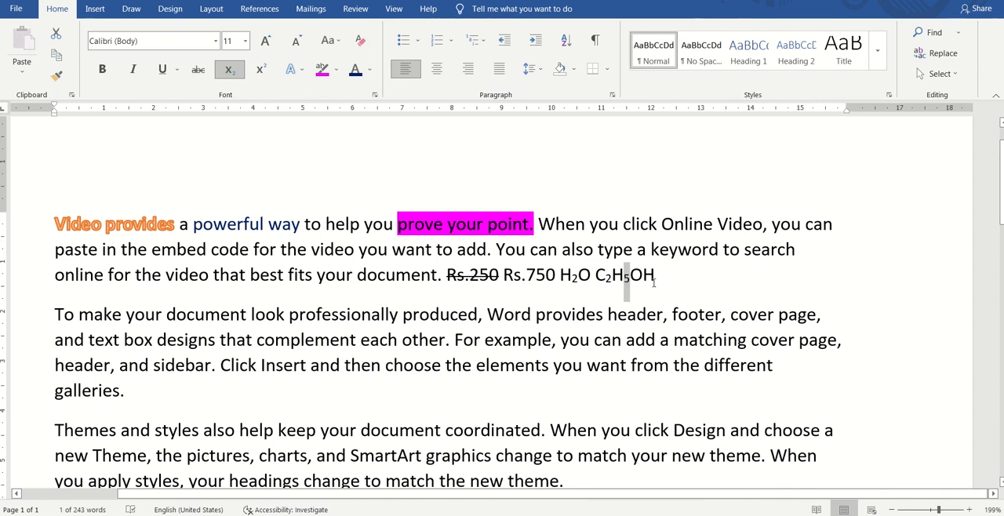
Step: Add the expression "A2+B2+2AB" at the end of the first paragraph
click(664, 275)
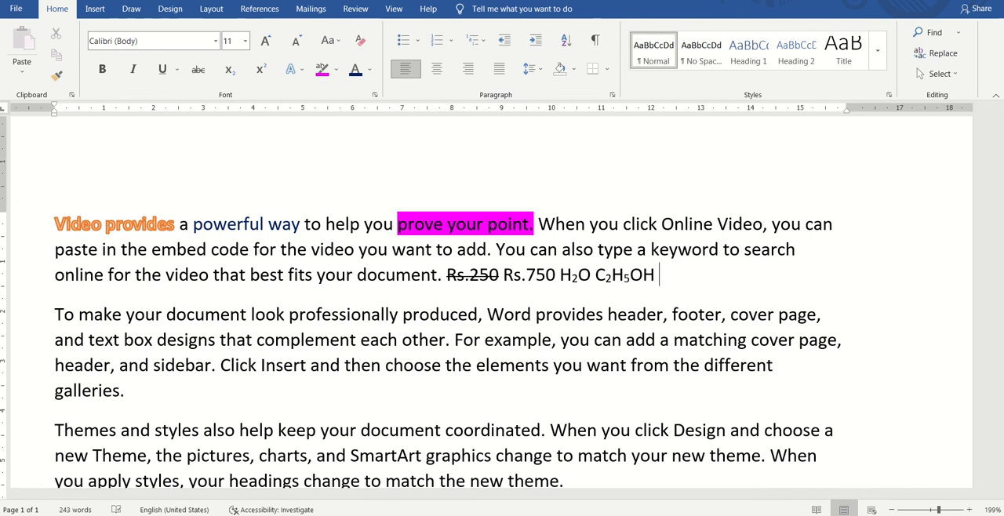
text(A2+B2+2)
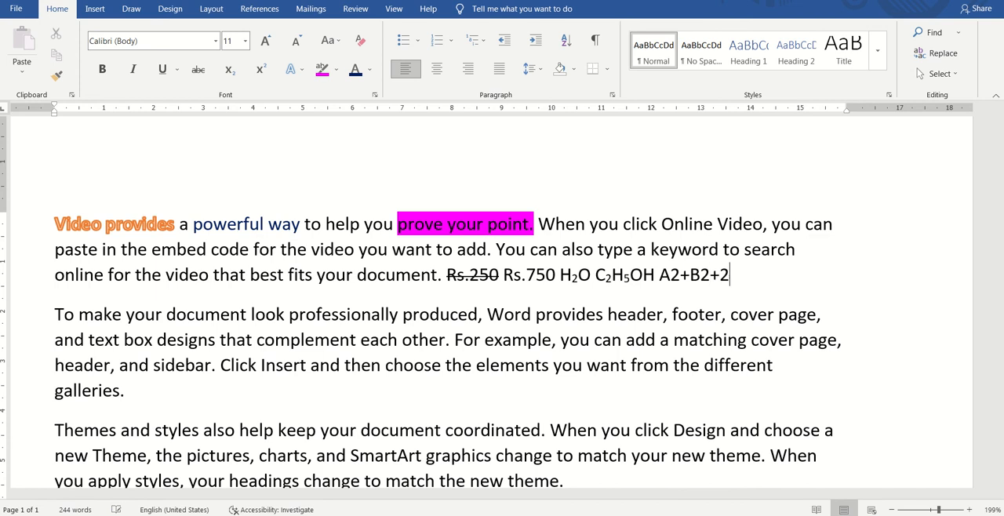
text(AB)
Step: Format the "2" after "A" in "A2+B2+2AB" as superscript and deselect it
key(Left)
key(Left)
key(Left)
key(Left)
key(Left)
key(Left)
key(Left)
key(Left)
key(shift+Right)
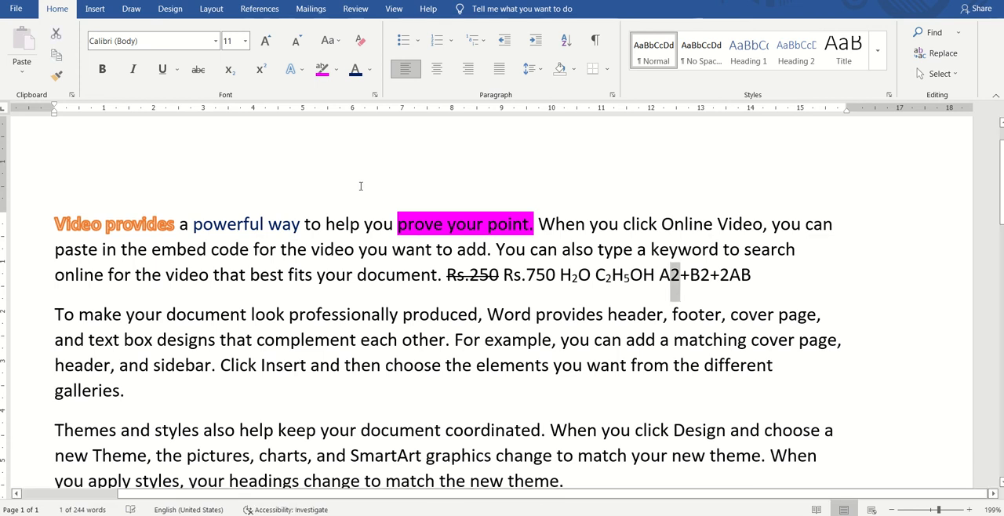
click(262, 74)
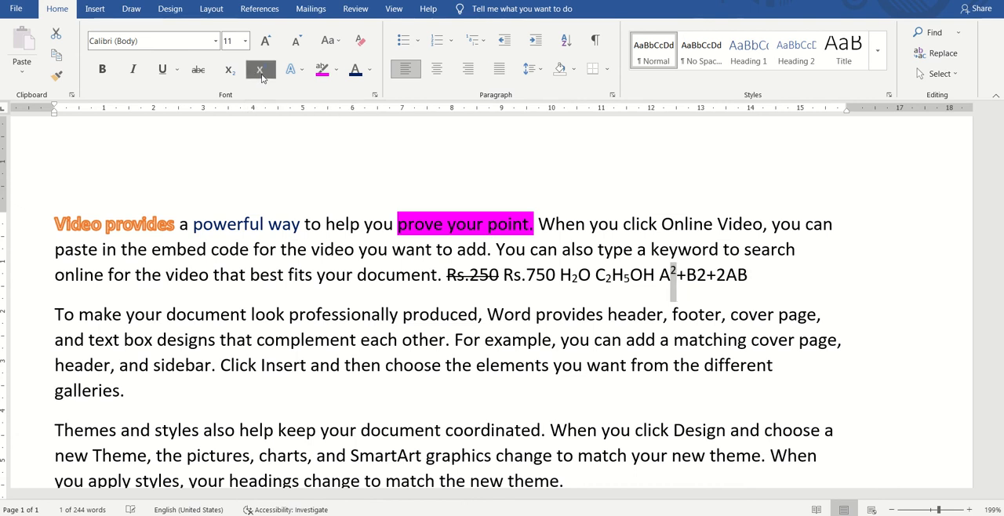
click(673, 276)
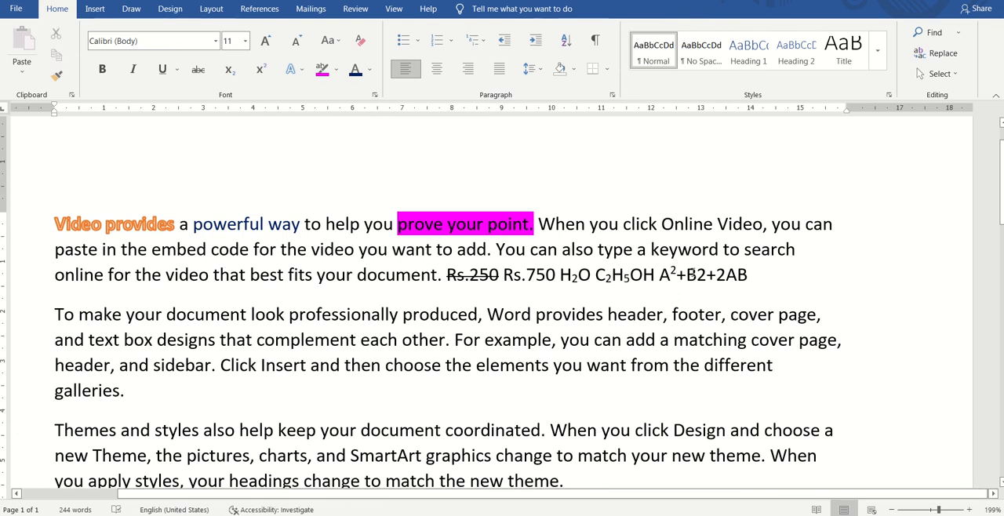
Step: Format the "2" after "B" in the expression "A2+B2+2AB" as superscript
click(698, 277)
drag(698, 276, 707, 276)
click(267, 76)
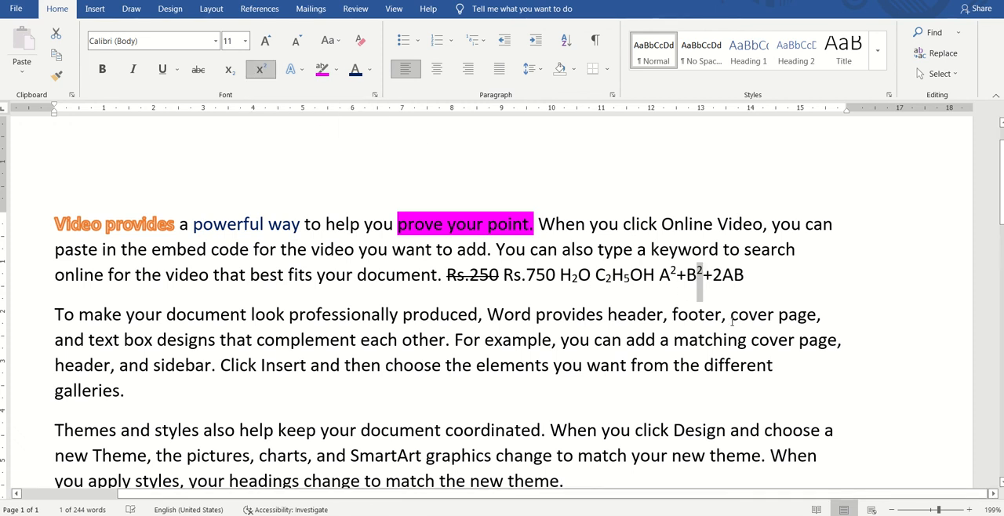
Step: Add the text "CH4 a2" after "2AB" at the end of the first paragraph
click(754, 276)
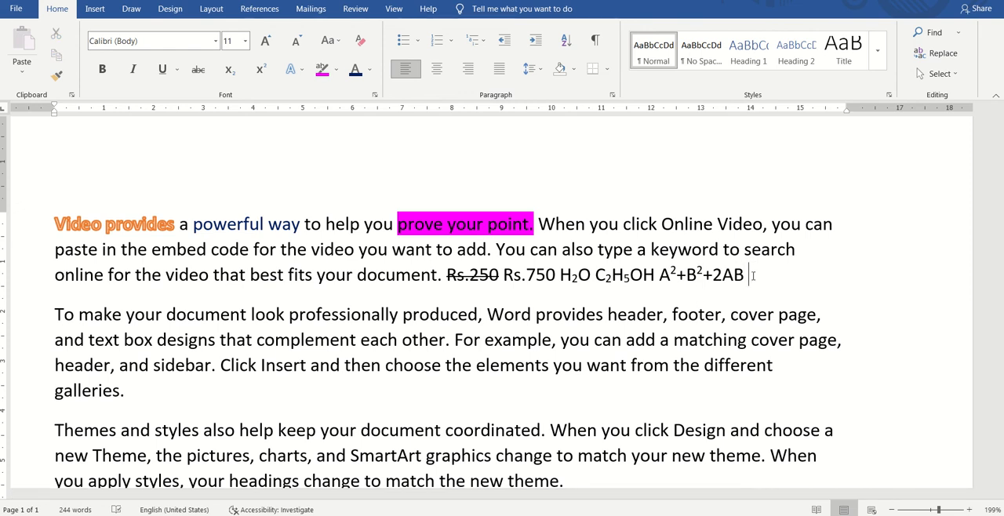
text(Ch)
key(BackSpace)
text(H4 a2)
Step: Format the "4" in "CH4" as subscript
key(Left)
key(Left)
key(Left)
key(Left)
key(shift+Right)
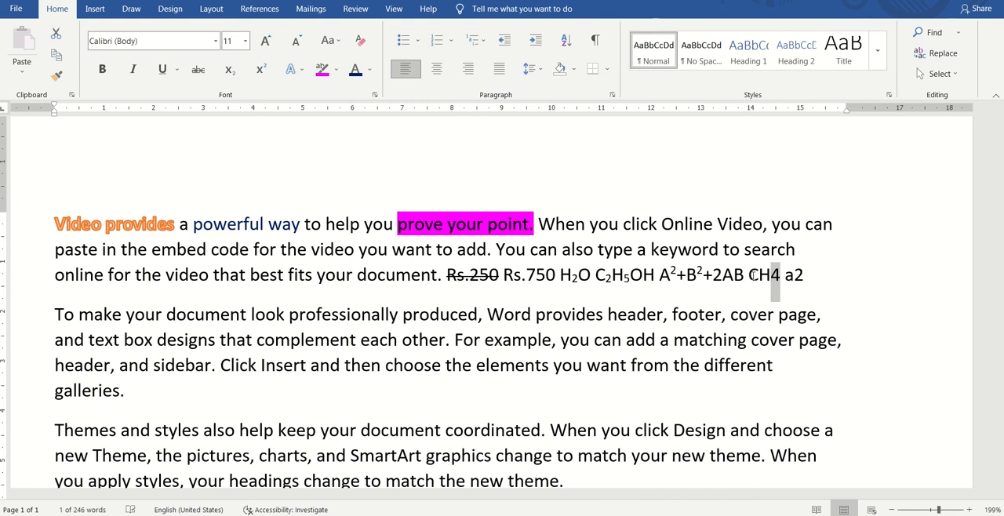
key(ctrl+equal)
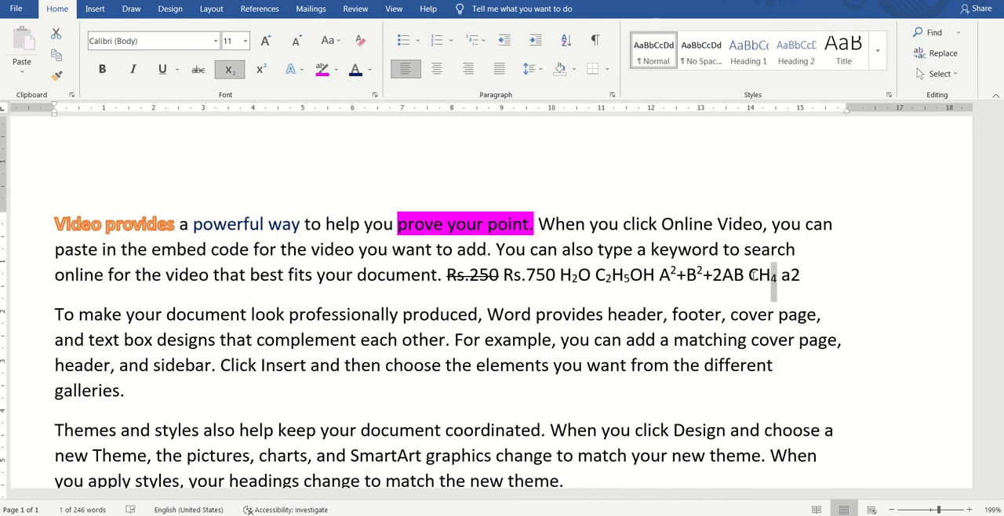
Step: Format the "2" in "a2" at the end of the first paragraph as superscript and deselect it
key(Right)
key(Right)
key(Right)
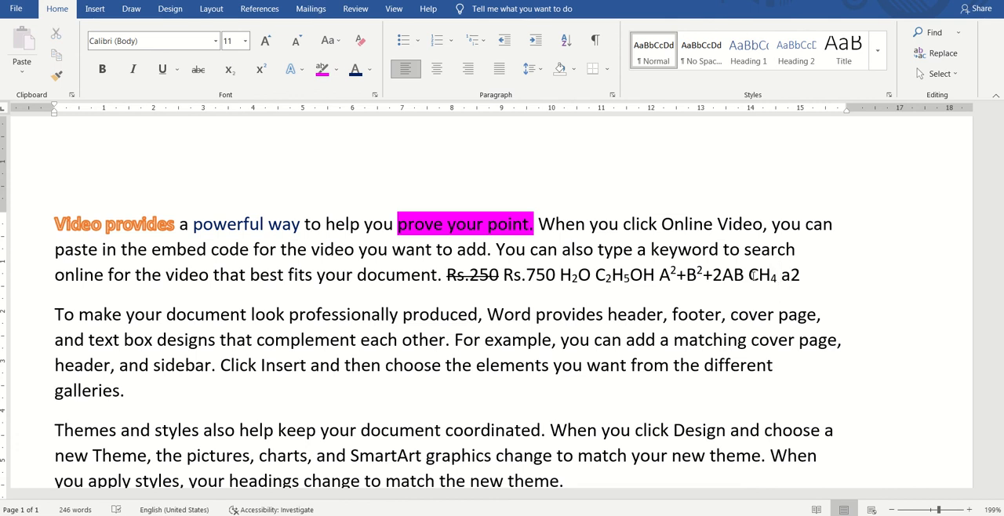
key(shift+Right)
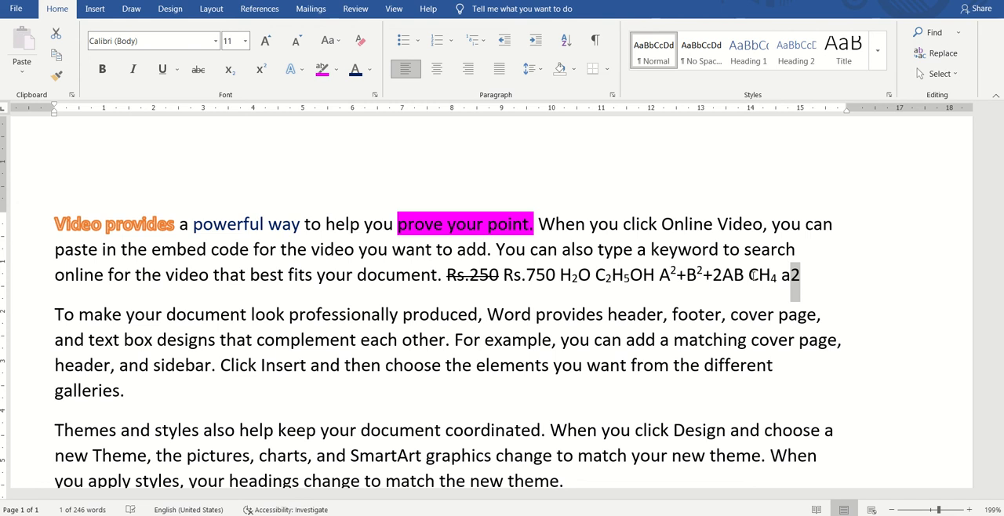
key(ctrl+shift+plus)
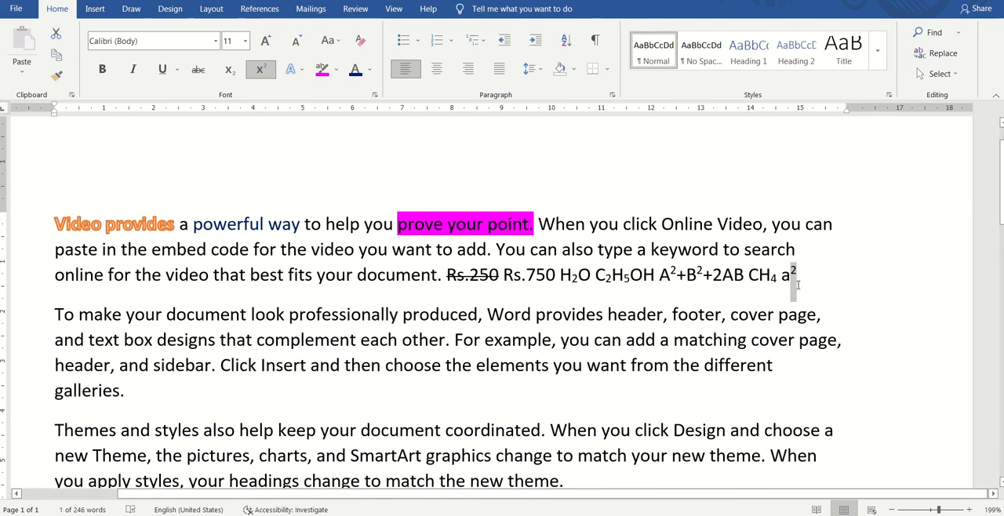
click(799, 285)
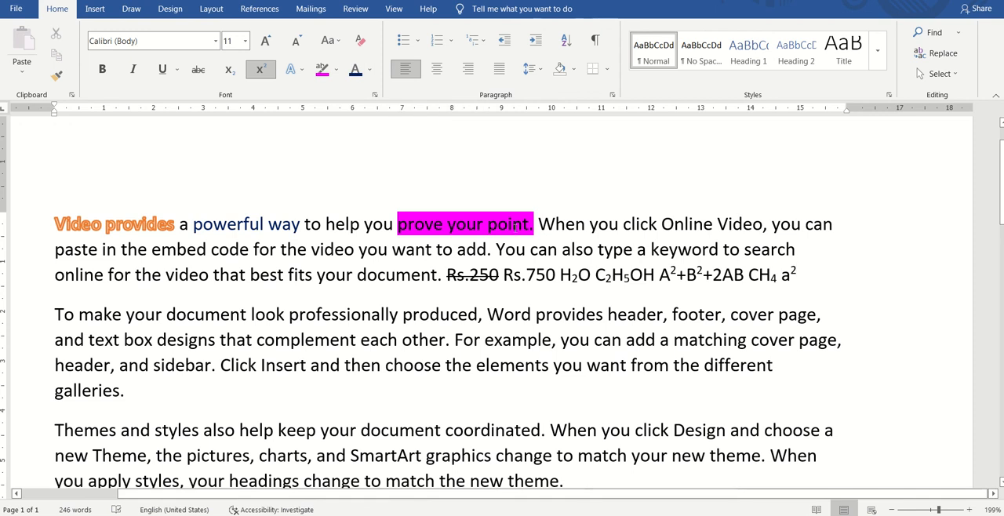
Step: Change the font of "When you click Online Video" in the first paragraph to Abraza Script Lys
click(538, 222)
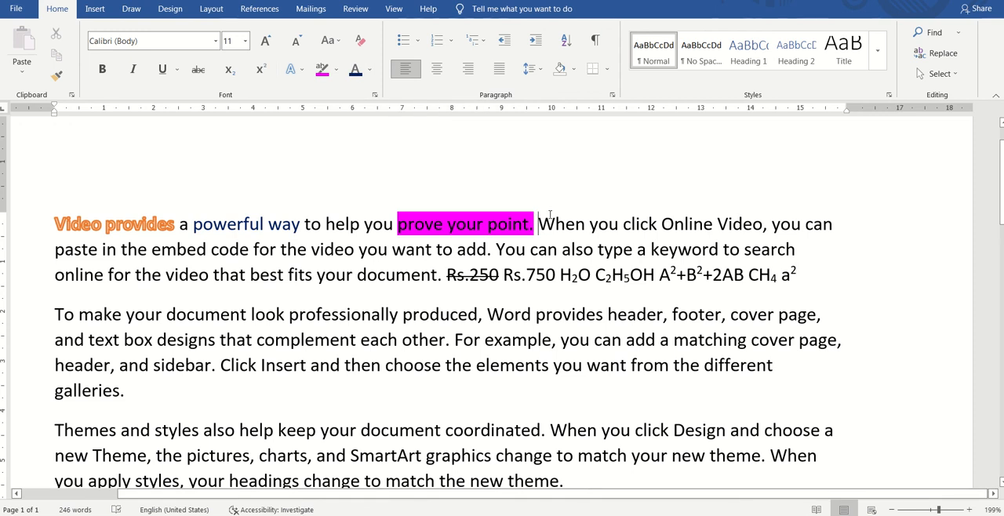
key(shift+Right)
key(shift+Right)
key(shift+Right)
key(shift+Right)
key(shift+Right)
key(shift+Right)
key(shift+Right)
key(shift+Right)
key(shift+Right)
key(shift+Right)
key(shift+Right)
key(shift+Right)
key(shift+Right)
key(shift+Right)
key(shift+Right)
key(shift+Right)
key(shift+Right)
key(shift+Right)
key(shift+Right)
key(shift+Right)
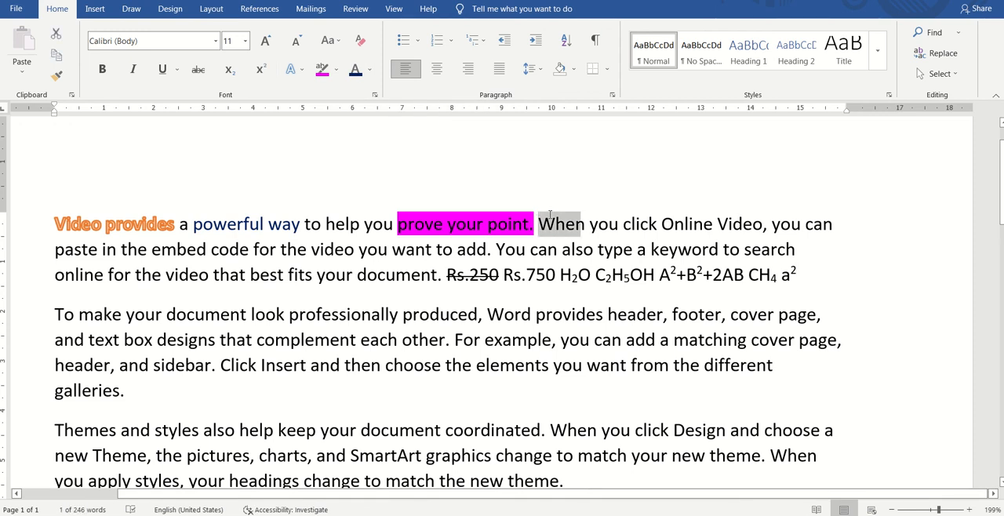
key(shift+Right)
key(shift+Right)
key(shift+Right)
key(shift+Right)
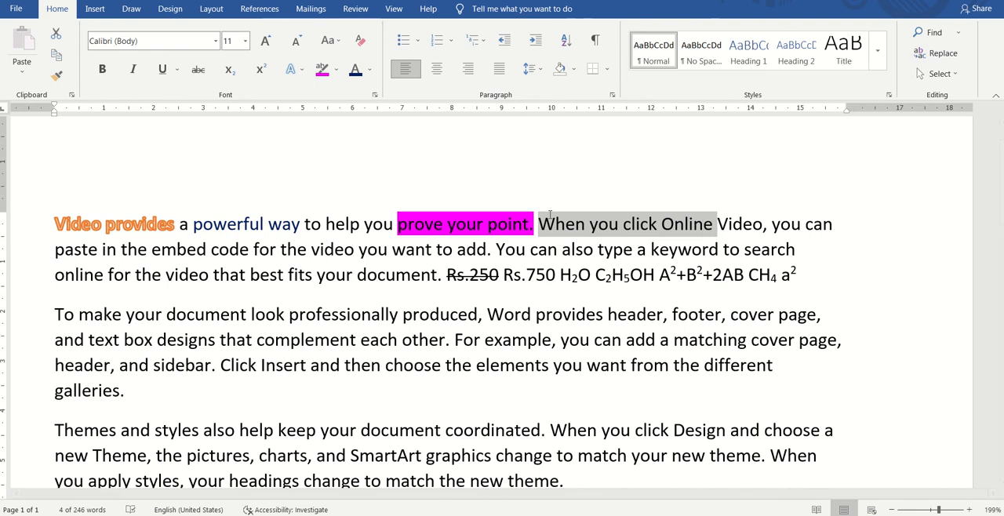
key(shift+Right)
key(shift+Right)
key(shift+Right)
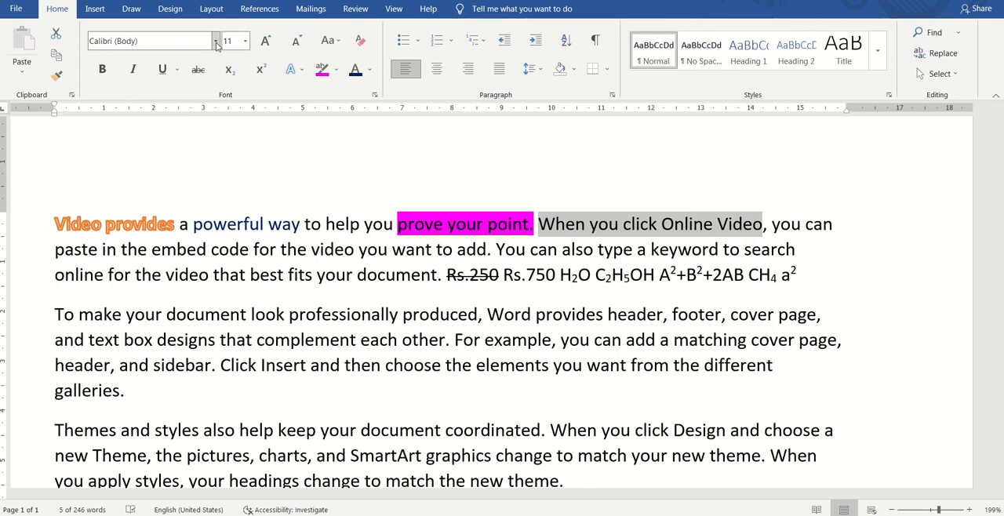
click(216, 42)
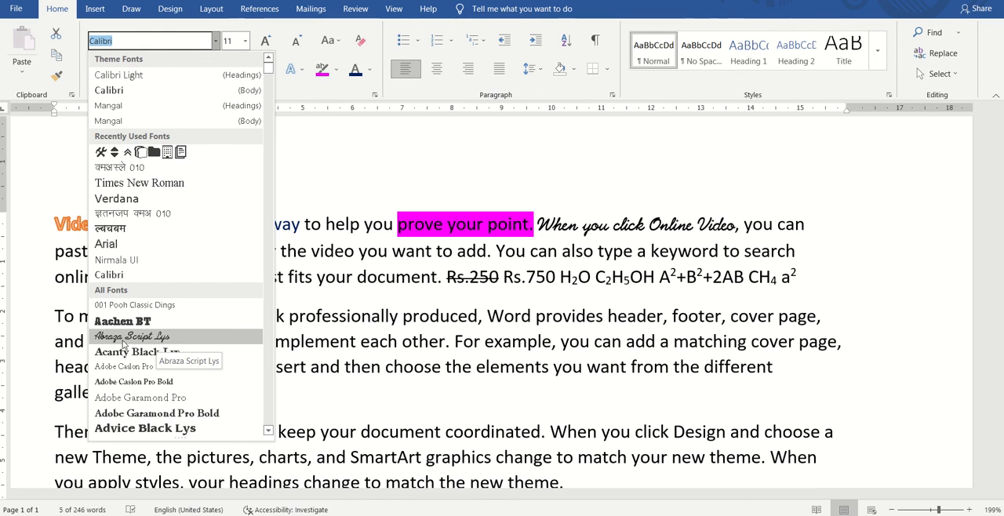
click(123, 342)
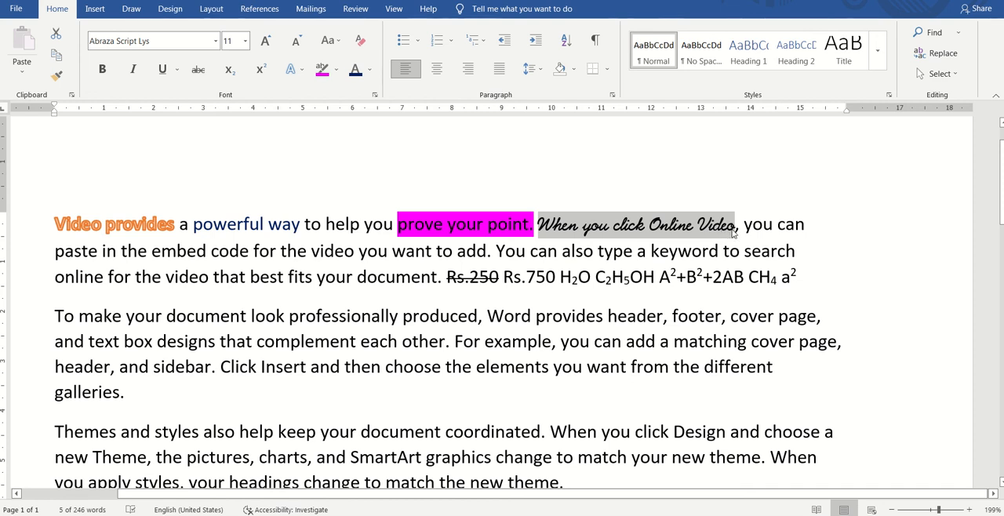
Step: Return the font of "When you click Online Video" to Calibri (Body)
click(216, 43)
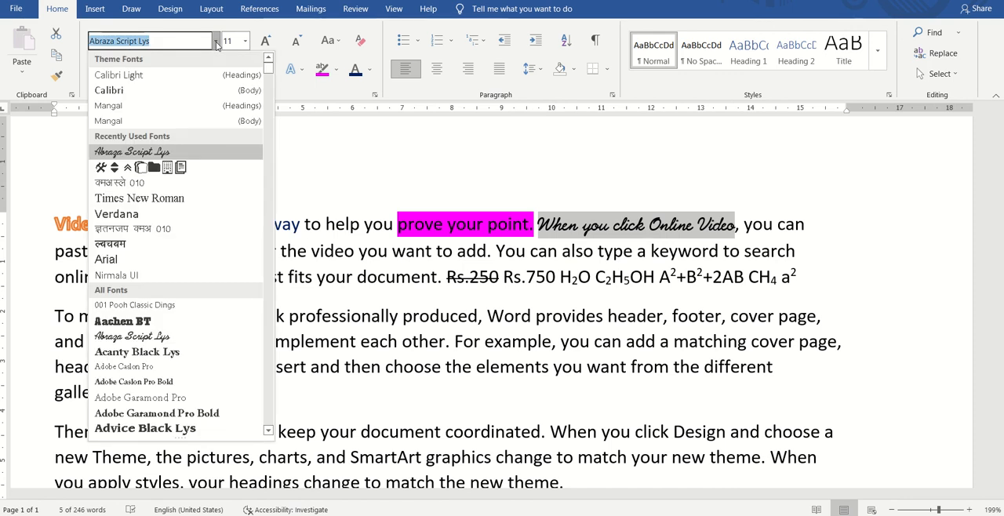
click(115, 92)
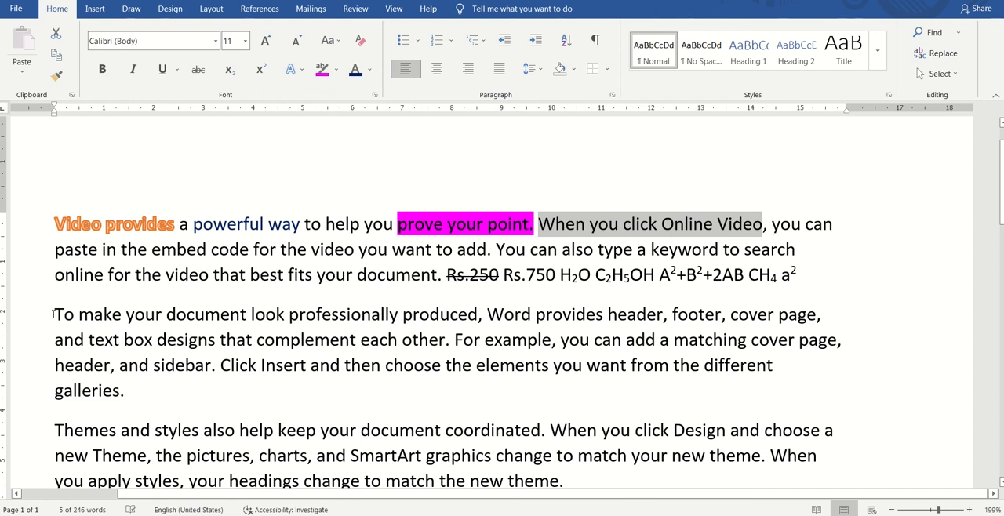
Step: Set the font size of "To make your document" at the start of the second paragraph to 22
click(54, 314)
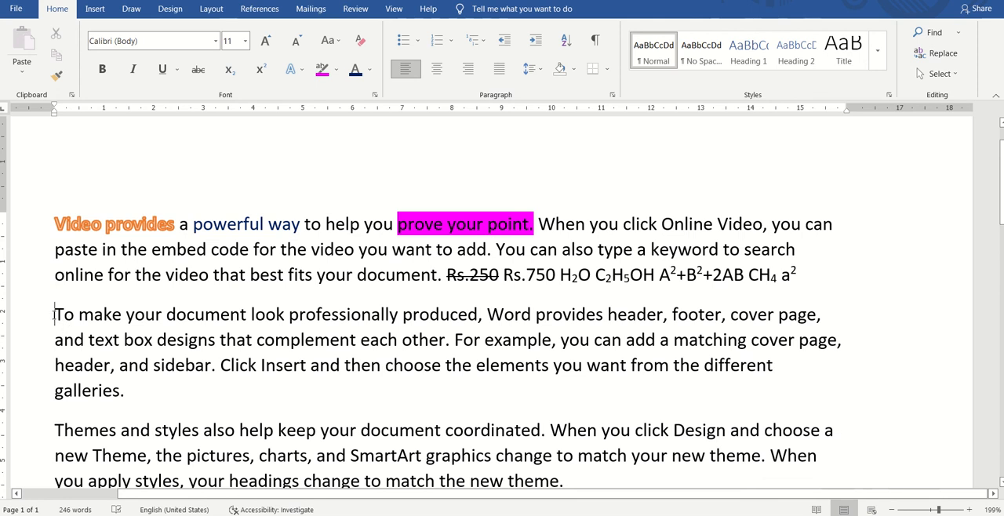
drag(54, 314, 215, 319)
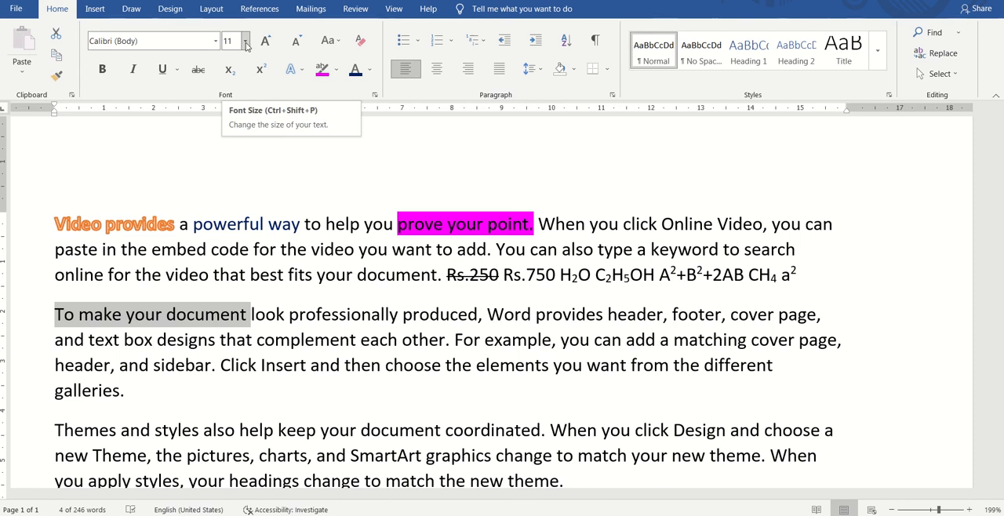
click(246, 42)
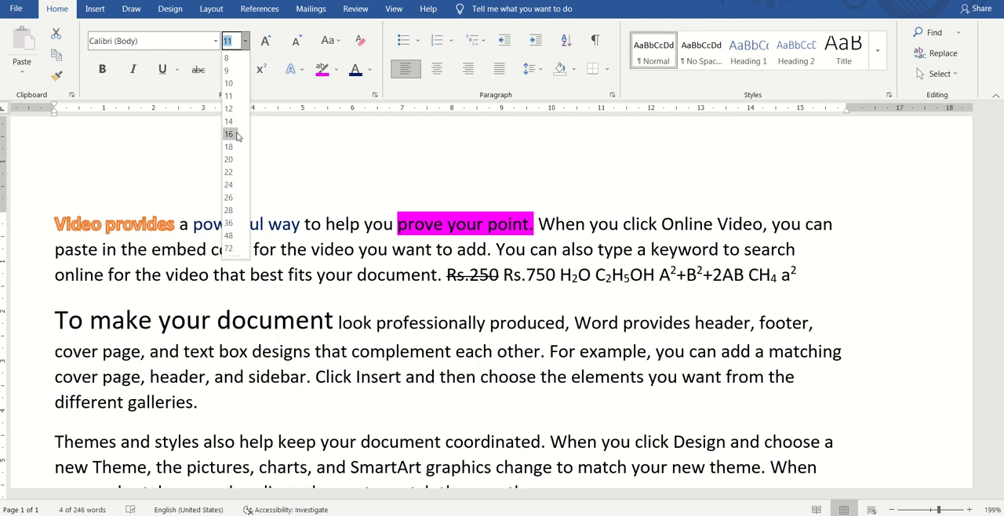
click(229, 171)
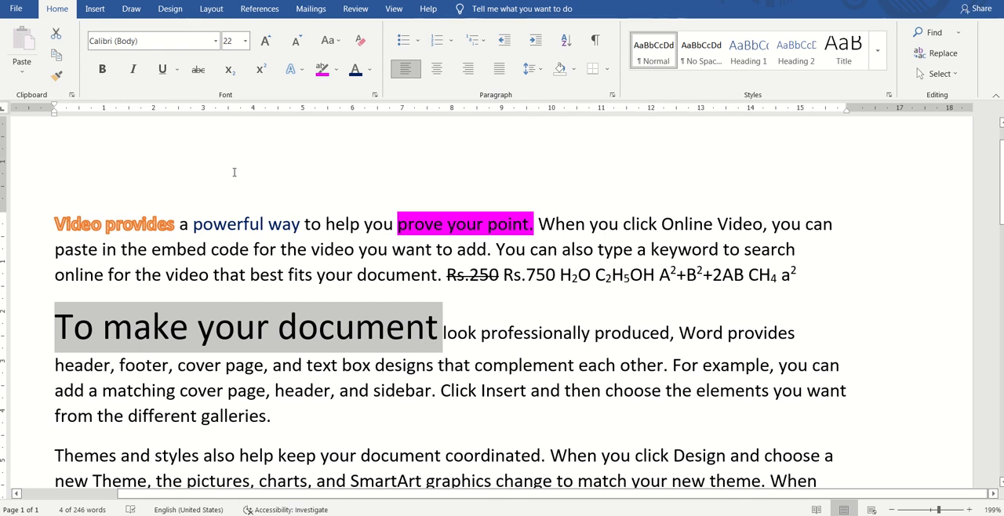
Step: Increase the font size of "To make your document" stepwise to 26, and decrease it stepwise to 18
click(267, 43)
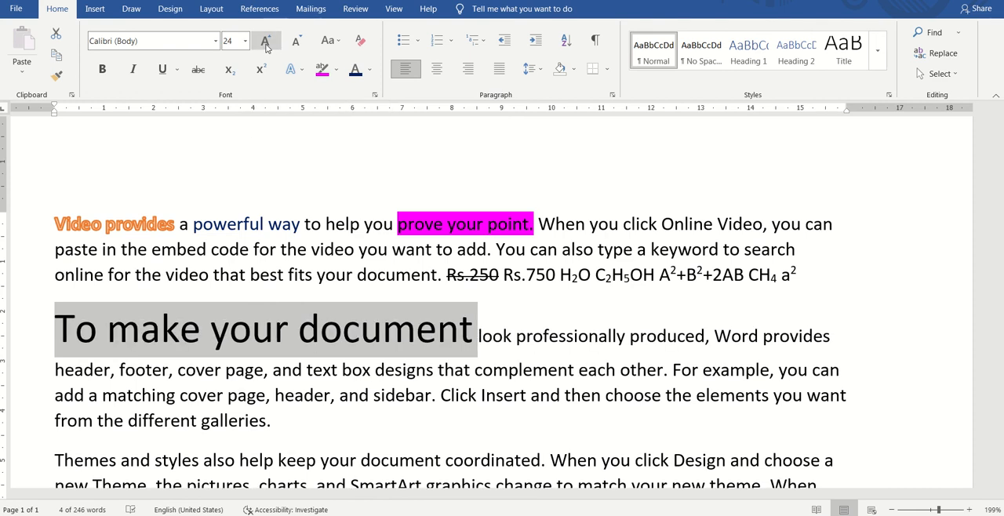
click(267, 43)
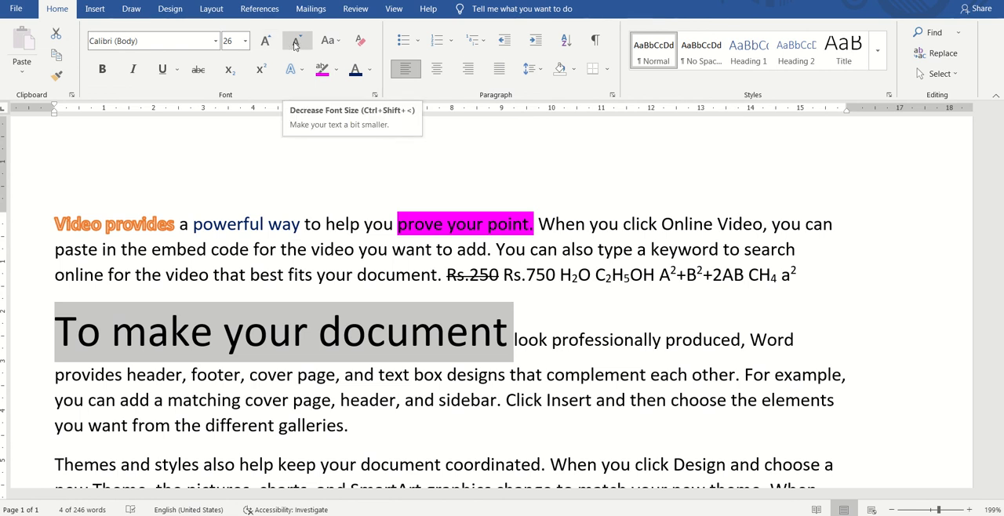
click(295, 43)
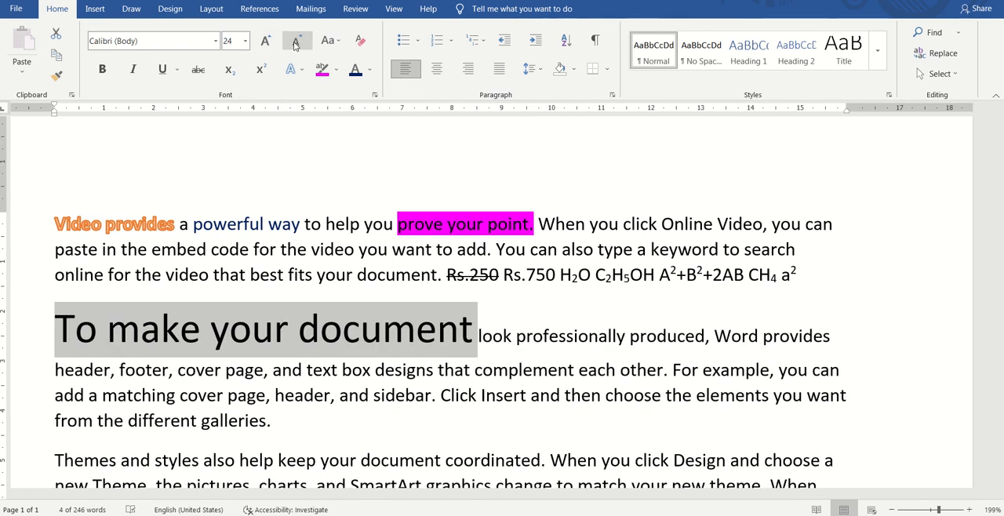
click(295, 43)
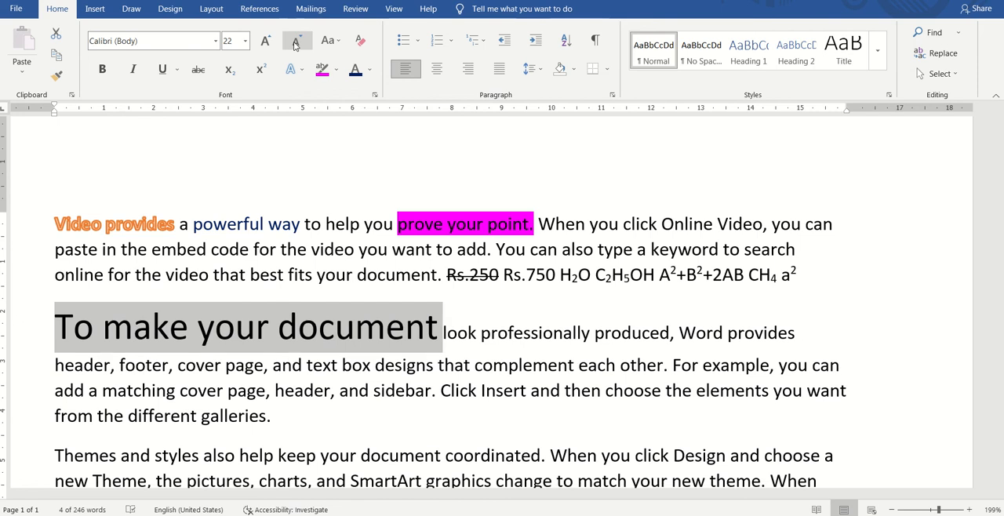
click(295, 43)
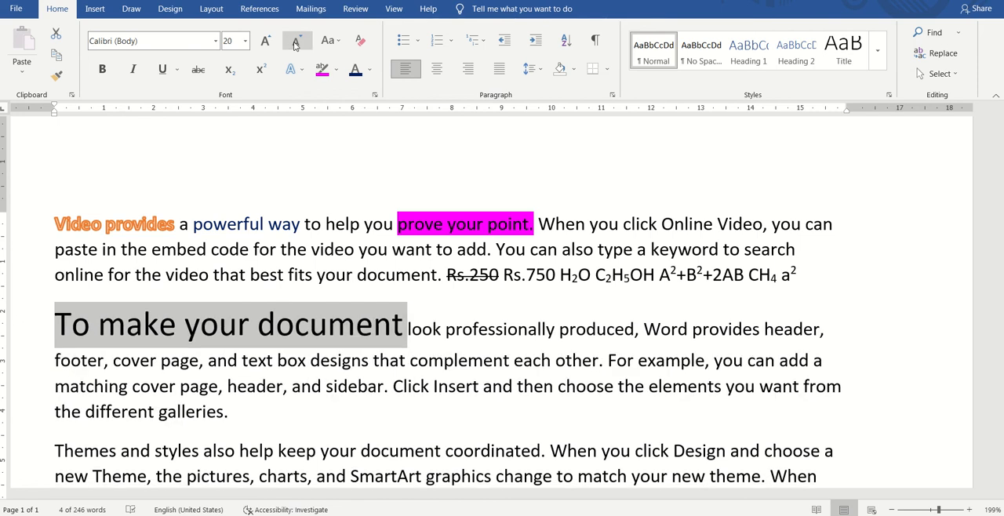
click(245, 42)
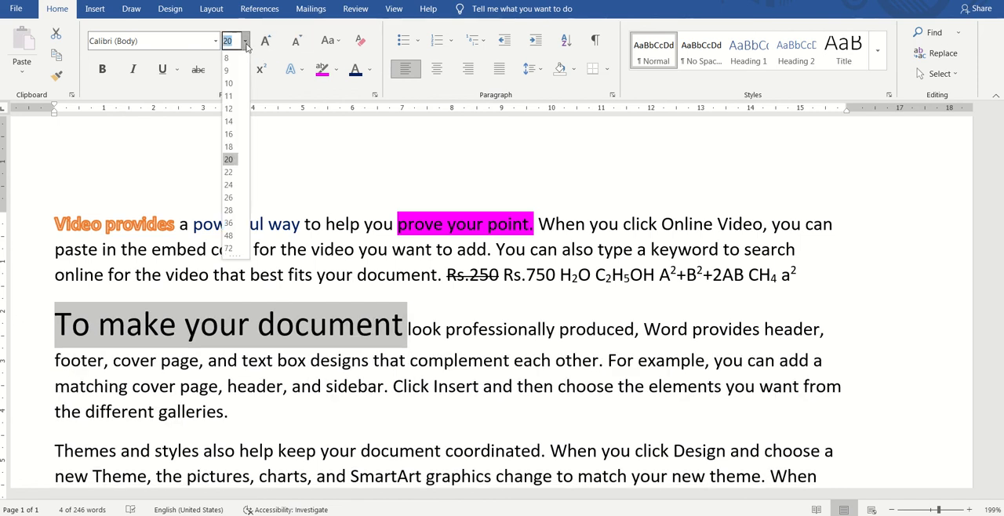
click(299, 43)
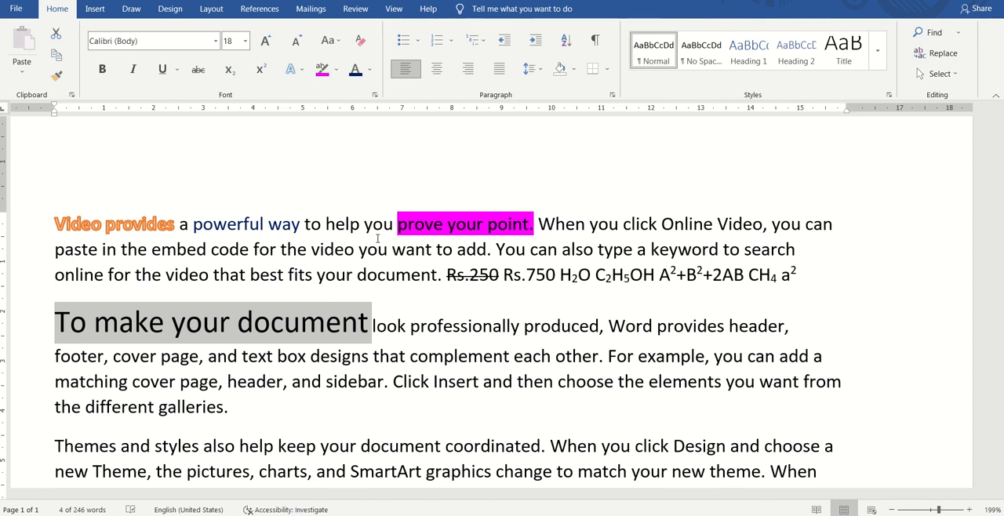
Step: Increase the font size of "To make your document" stepwise to 28
key(ctrl+shift+period)
key(ctrl+shift+period)
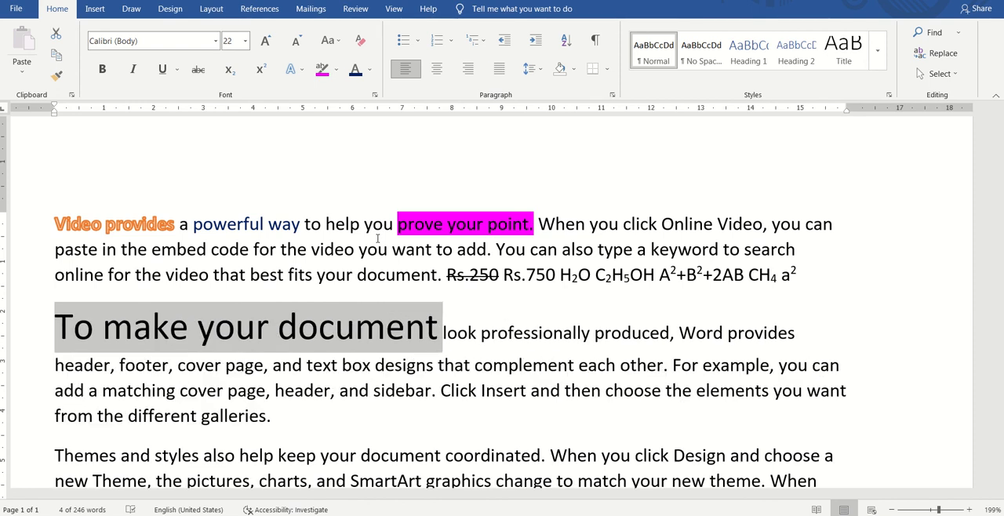
key(ctrl+shift+period)
key(ctrl+shift+period)
key(ctrl+shift+period)
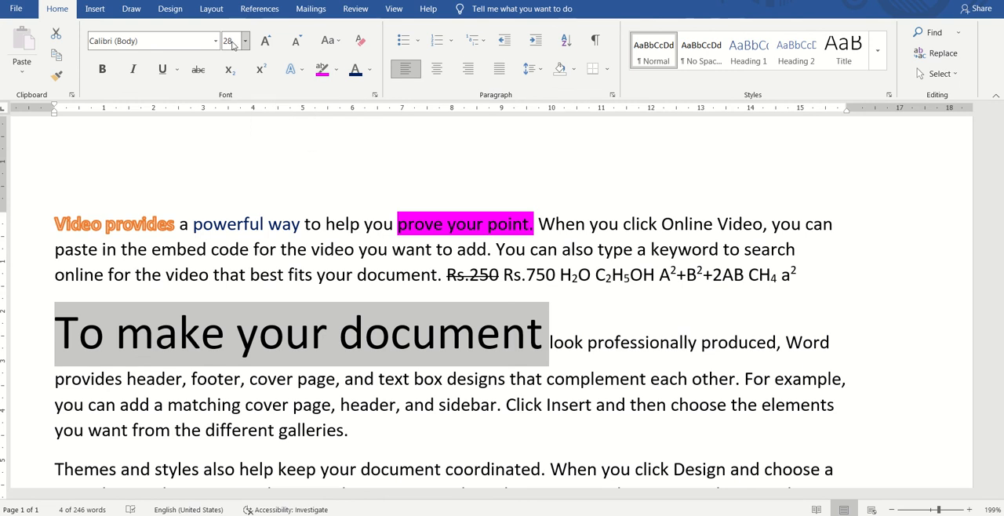
Step: Decrease the font size of "To make your document" stepwise to 16
key(ctrl+shift+comma)
key(ctrl+shift+comma)
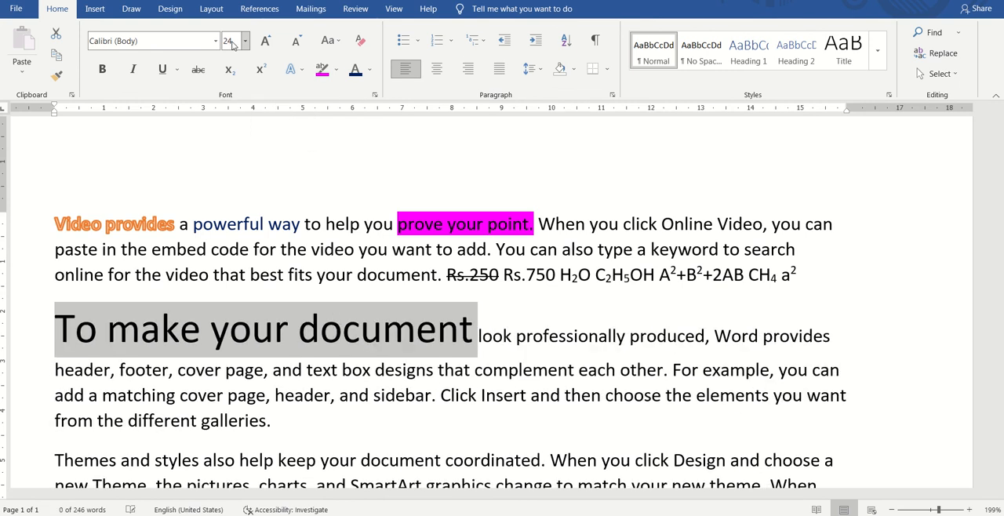
key(ctrl+shift+comma)
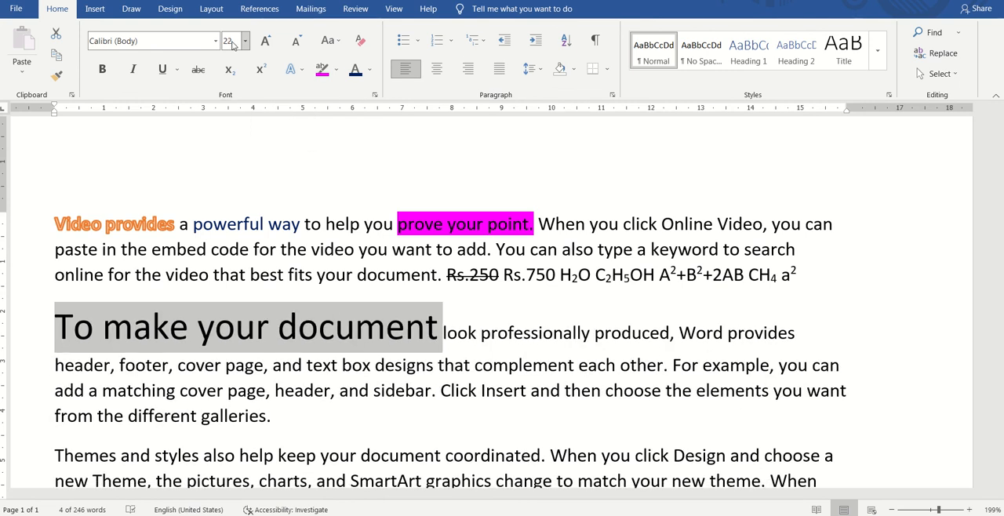
key(ctrl+shift+comma)
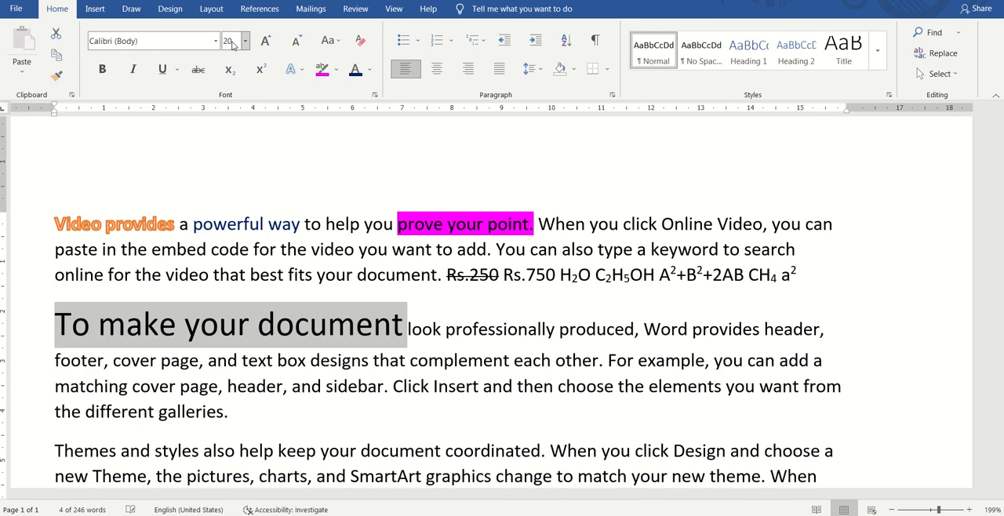
key(ctrl+shift+comma)
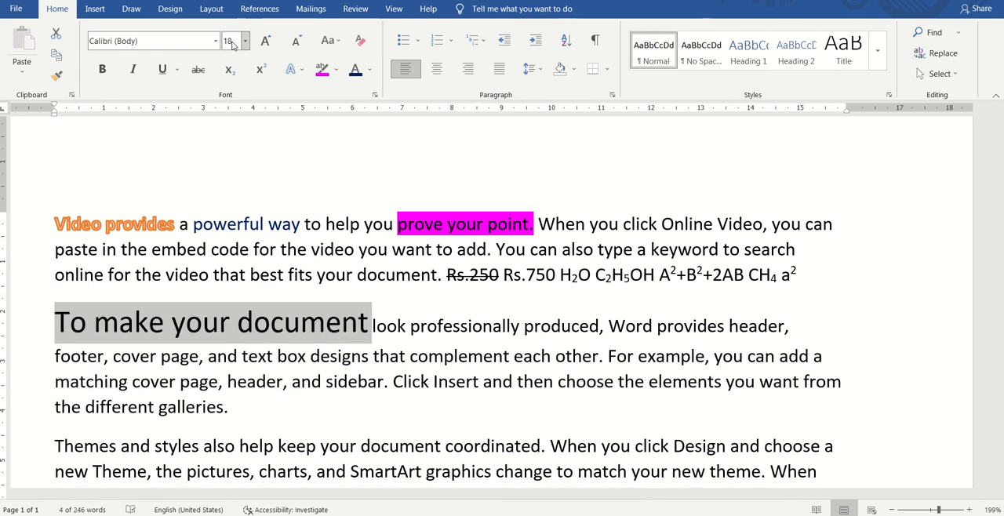
Step: Decrease the font size of "To make your document" at the start of the second paragraph stepwise to 12
key(ctrl+shift+comma)
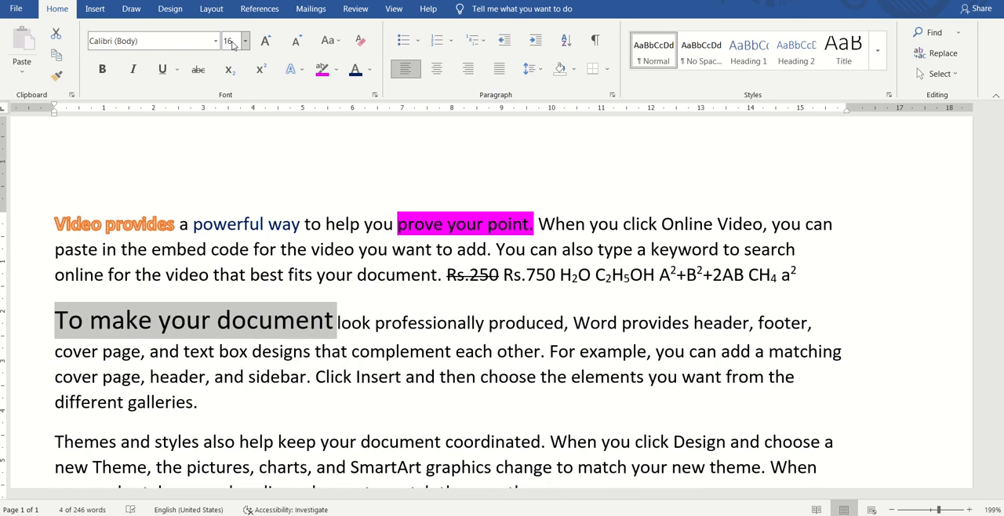
key(ctrl+shift+comma)
key(ctrl+shift+comma)
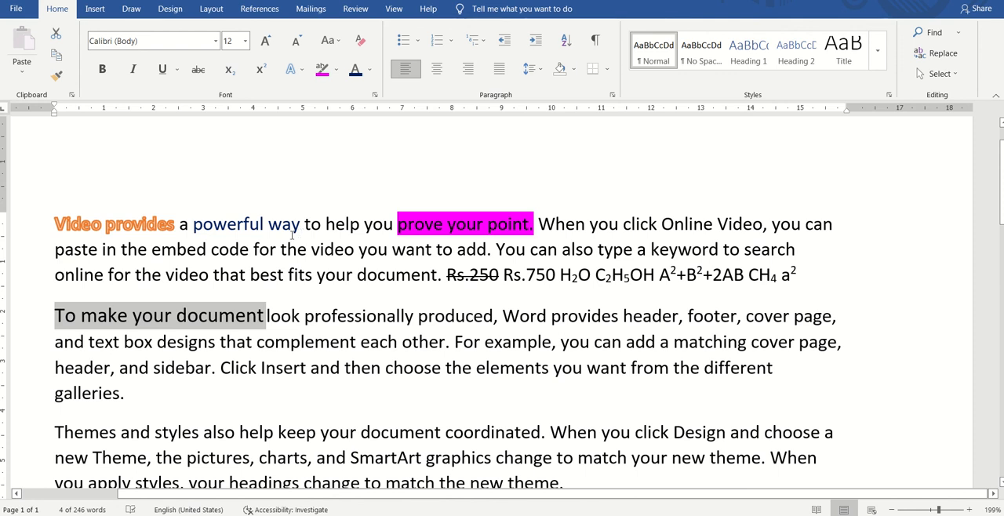
click(186, 369)
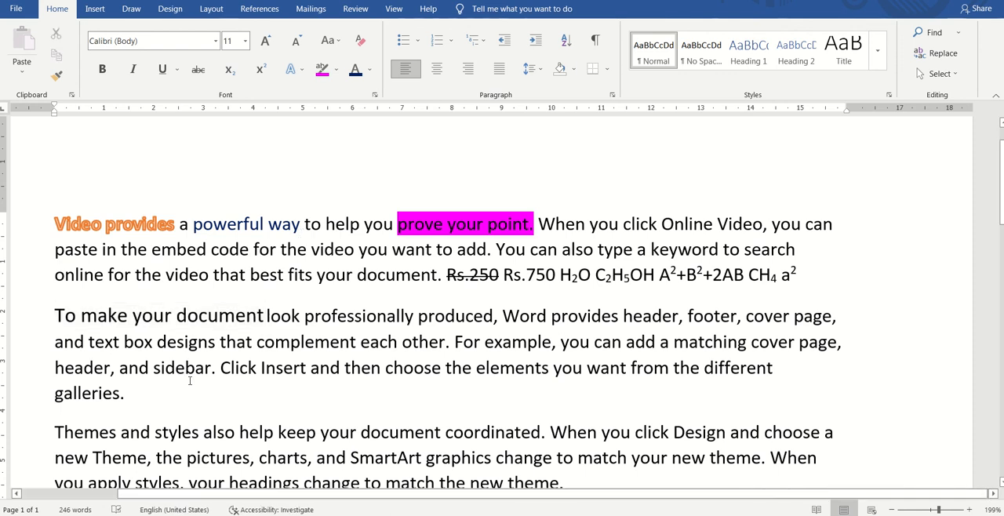
Step: Add "[ ]" at the end of the second paragraph and replace it with the note "Ctrl + ]"
click(189, 383)
text([ ])
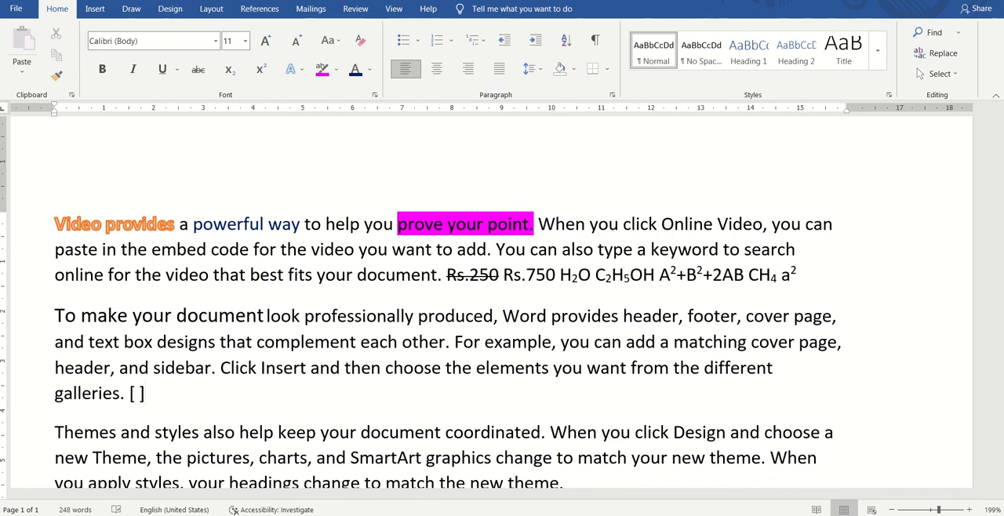
key(Left)
key(Left)
key(Left)
key(shift+Right)
key(shift+Right)
key(shift+Right)
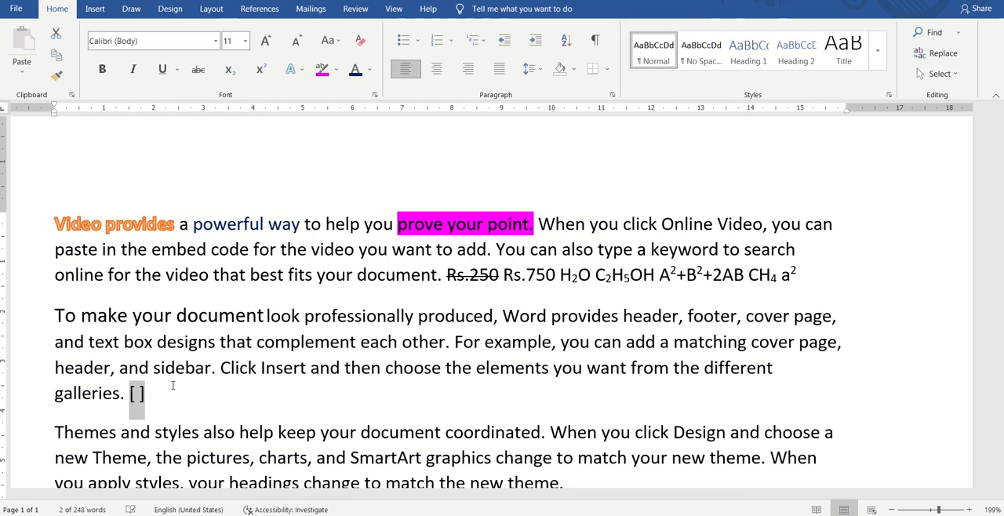
text(Ctrl +)
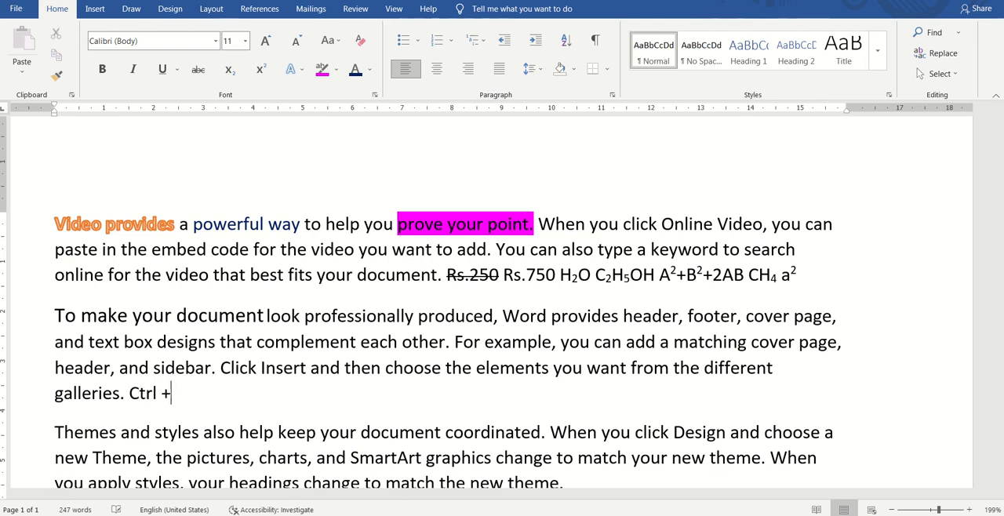
text( ])
Step: Increase the font size of the word "Insert" in the second paragraph one point at a time to 23
key(Up)
key(Left)
key(Right)
key(ctrl+Right)
key(ctrl+Right)
key(shift+Right)
key(shift+Right)
key(shift+Right)
key(shift+Right)
key(shift+Right)
key(shift+Right)
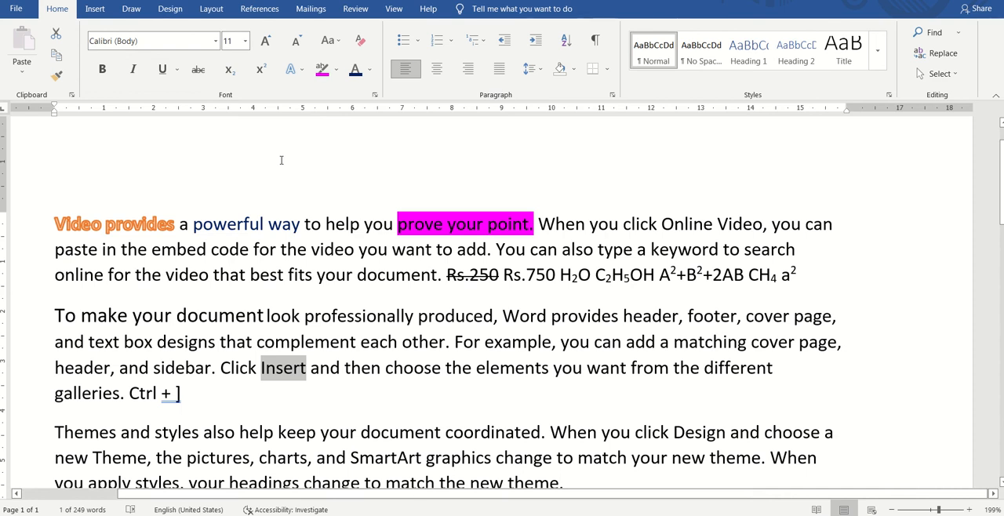
key(ctrl+bracketright)
key(ctrl+bracketright)
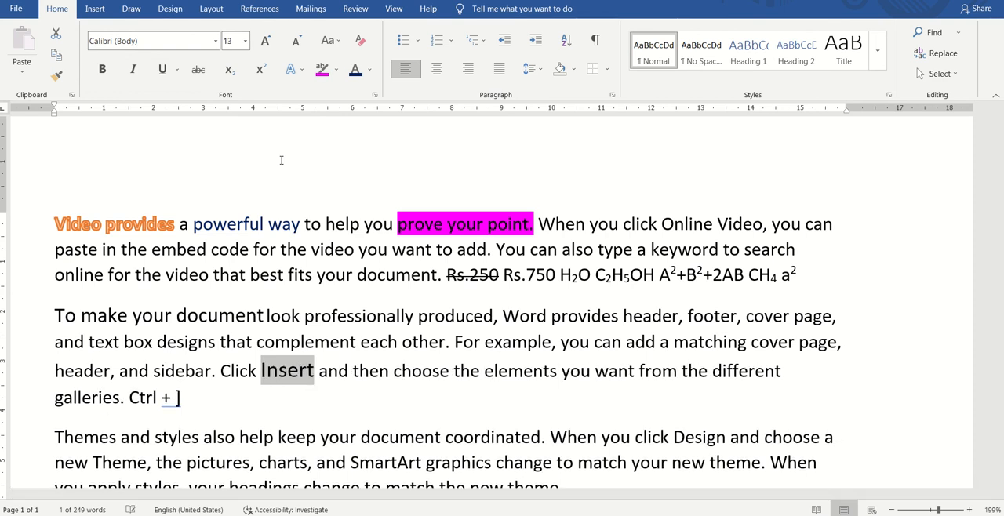
key(ctrl+bracketright)
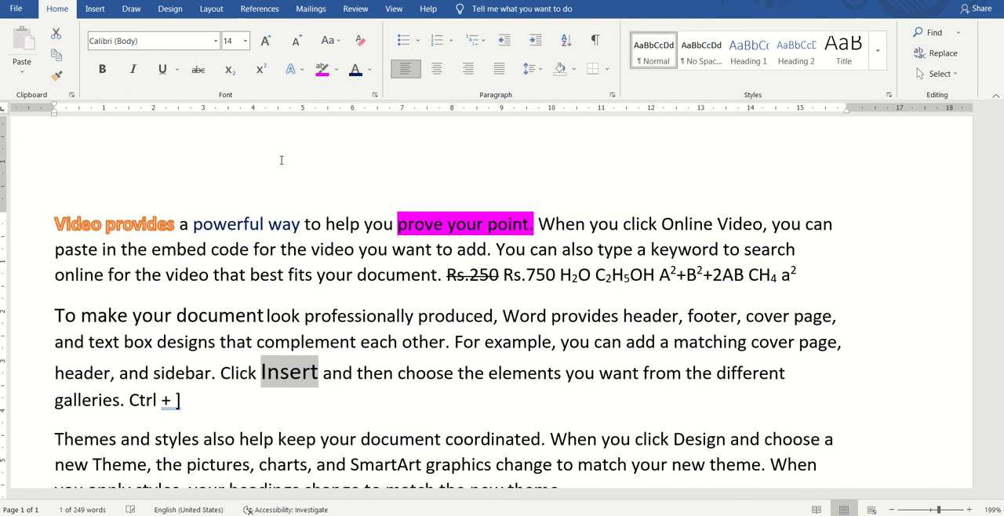
key(ctrl+bracketright)
key(ctrl+bracketright)
key(ctrl+bracketright)
key(ctrl+bracketright)
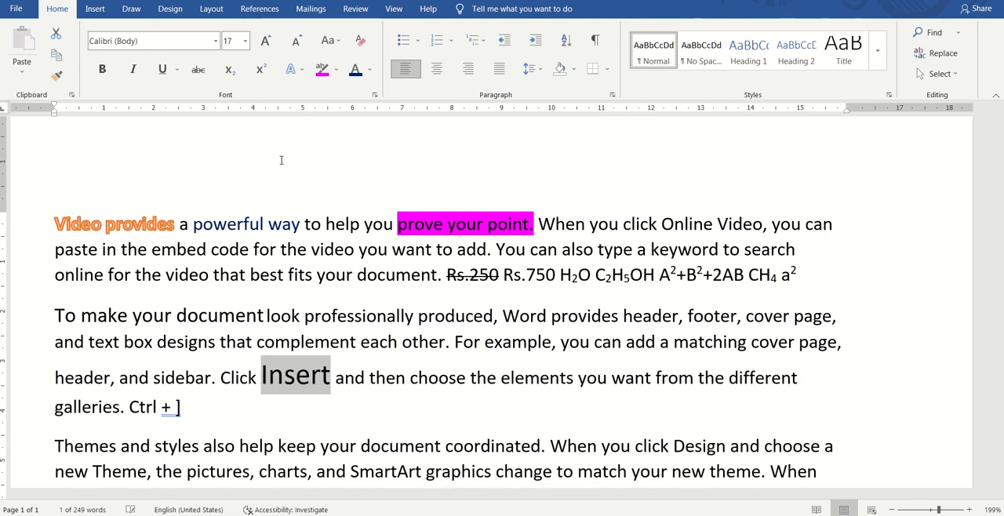
key(ctrl+bracketright)
key(ctrl+bracketright)
key(ctrl+bracketright)
key(ctrl+bracketright)
key(ctrl+bracketright)
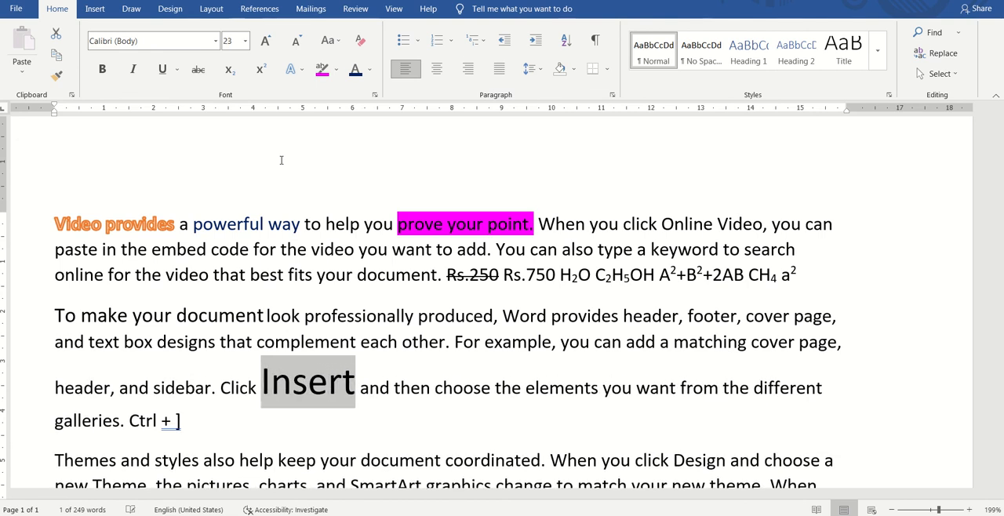
Step: Change the note at the end of the second paragraph to "Ctrl + ["
click(201, 412)
key(BackSpace)
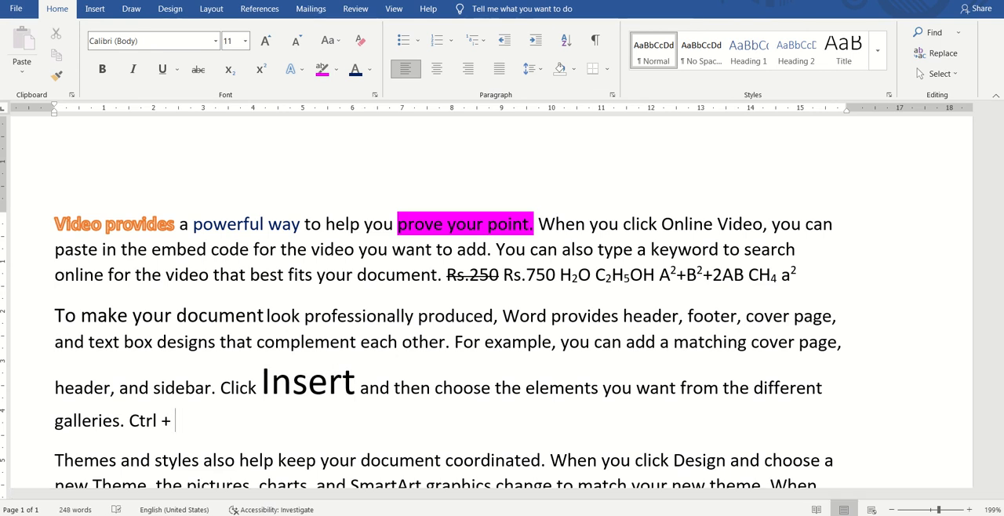
text([)
Step: Decrease the font size of the word "Insert" in the second paragraph one point at a time to 16
drag(262, 384, 351, 392)
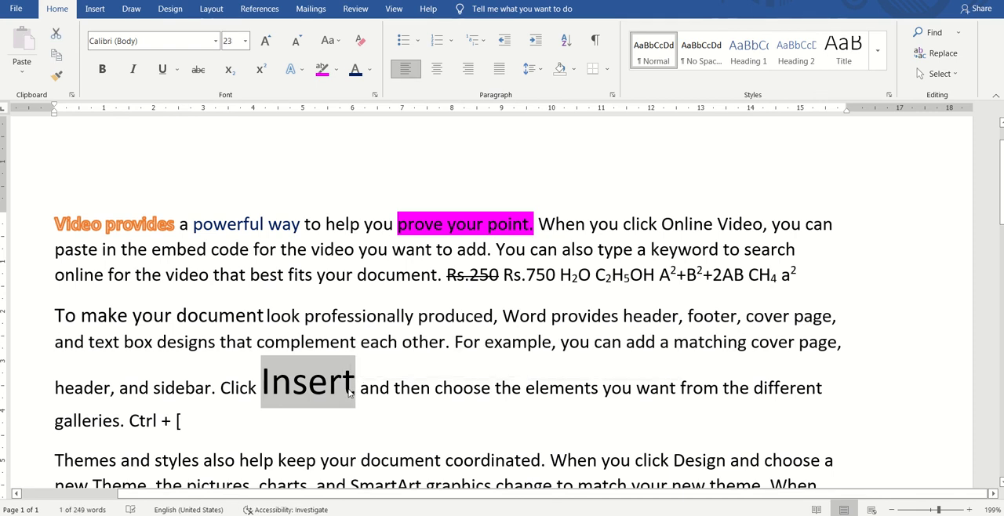
key(ctrl+bracketleft)
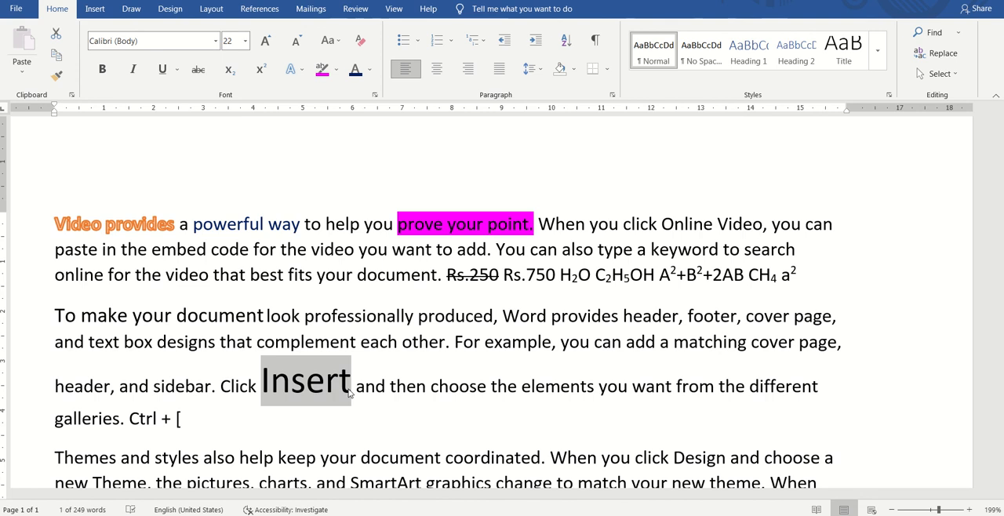
key(ctrl+bracketleft)
key(ctrl+bracketleft)
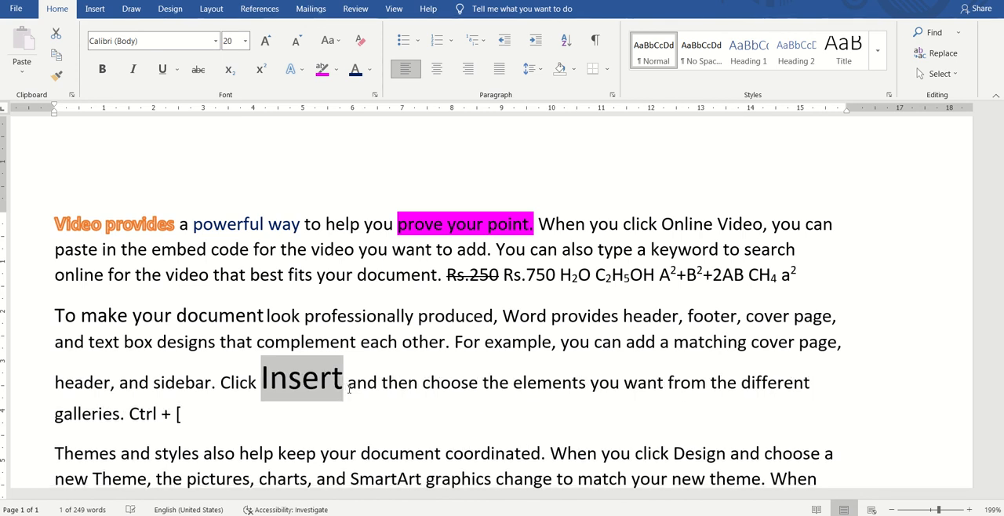
key(ctrl+bracketleft)
key(ctrl+bracketleft)
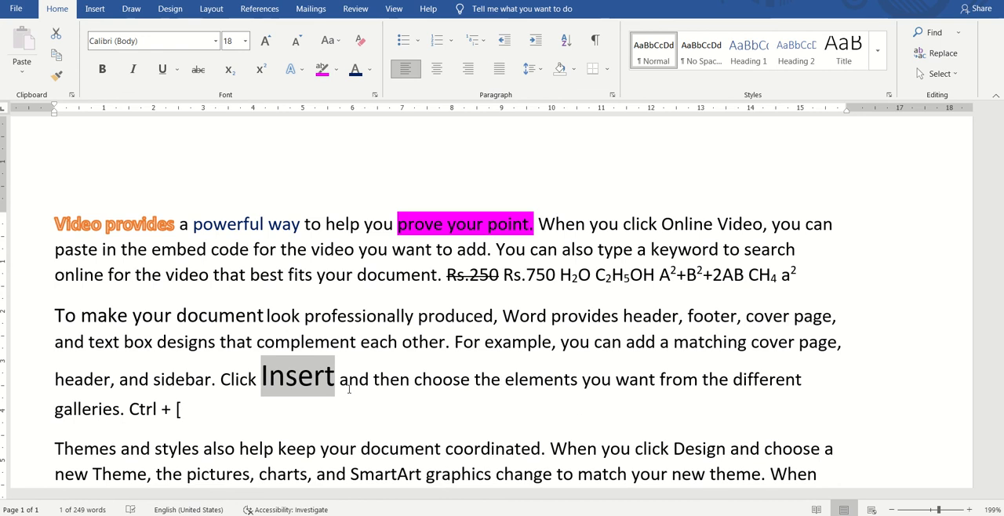
key(ctrl+bracketleft)
key(ctrl+bracketleft)
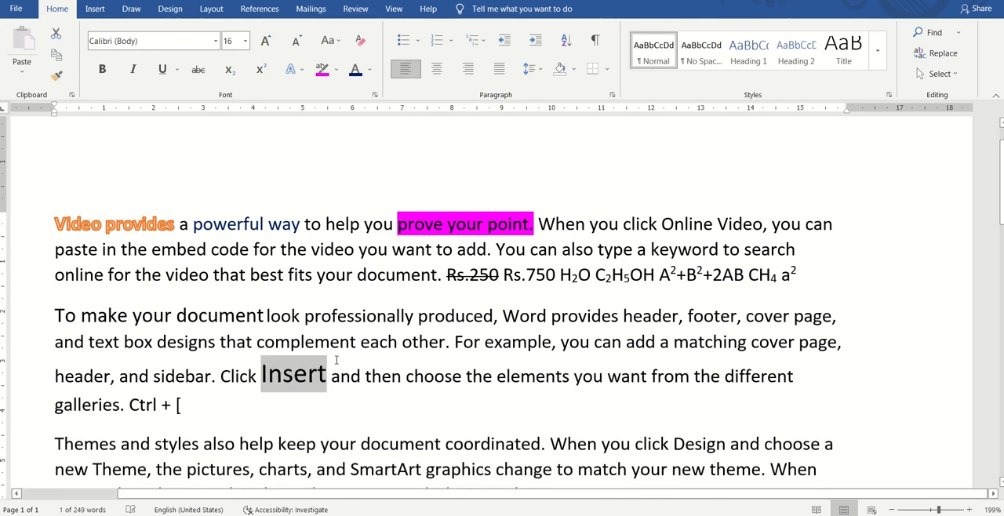
click(392, 375)
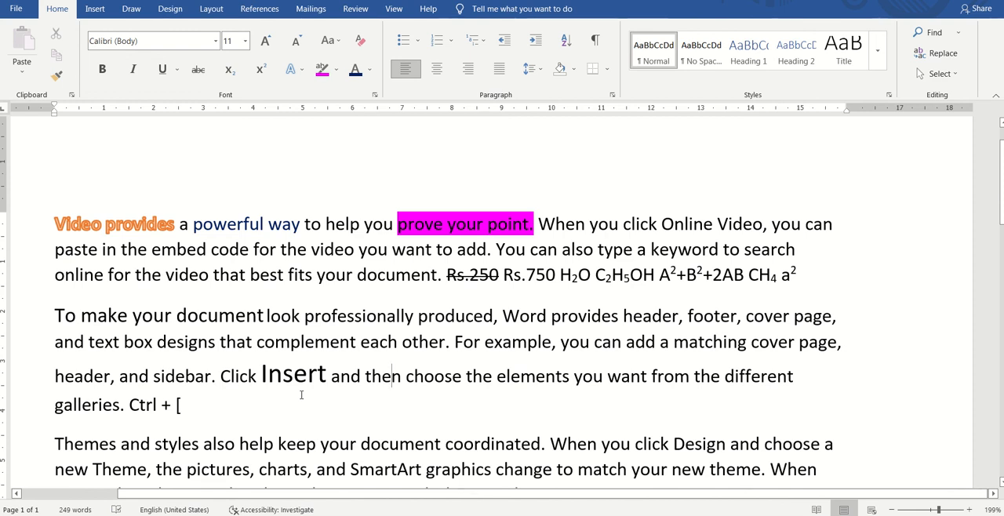
click(246, 42)
click(245, 44)
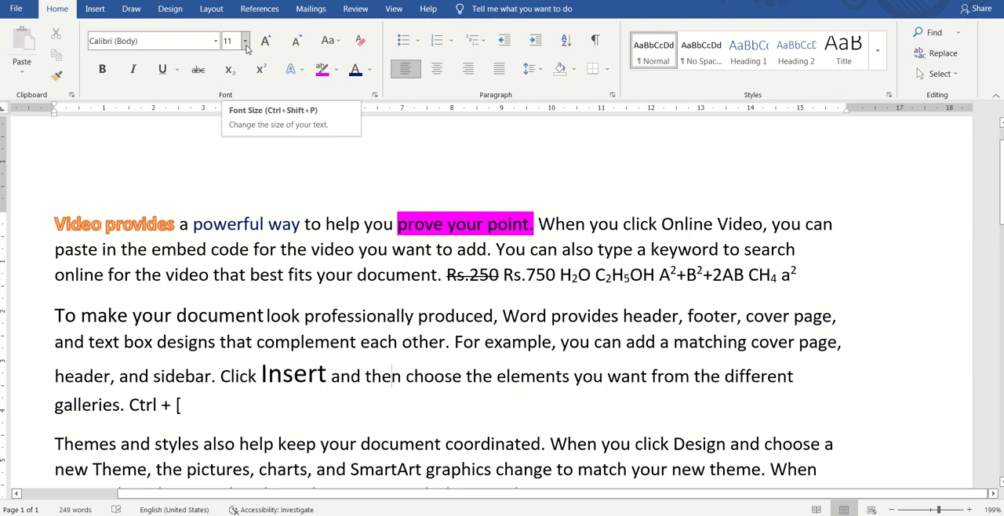
click(246, 43)
click(245, 45)
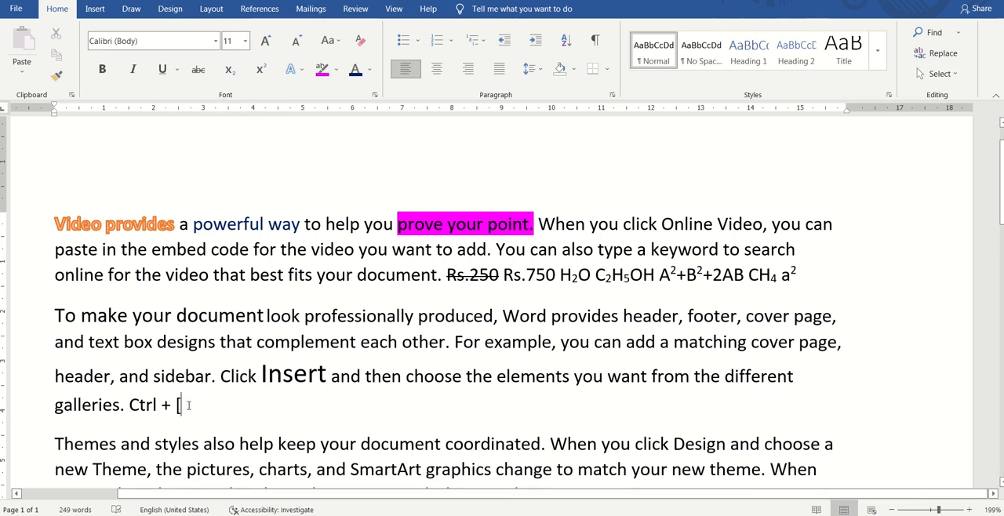
Step: Change the bracket in the note after "galleries." to "]" and back to "["
key(BackSpace)
text(])
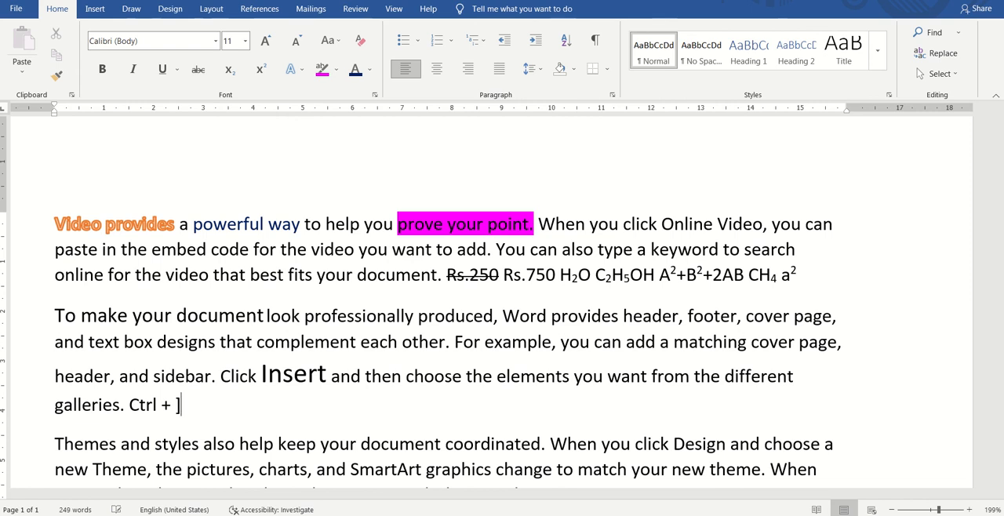
key(BackSpace)
text([)
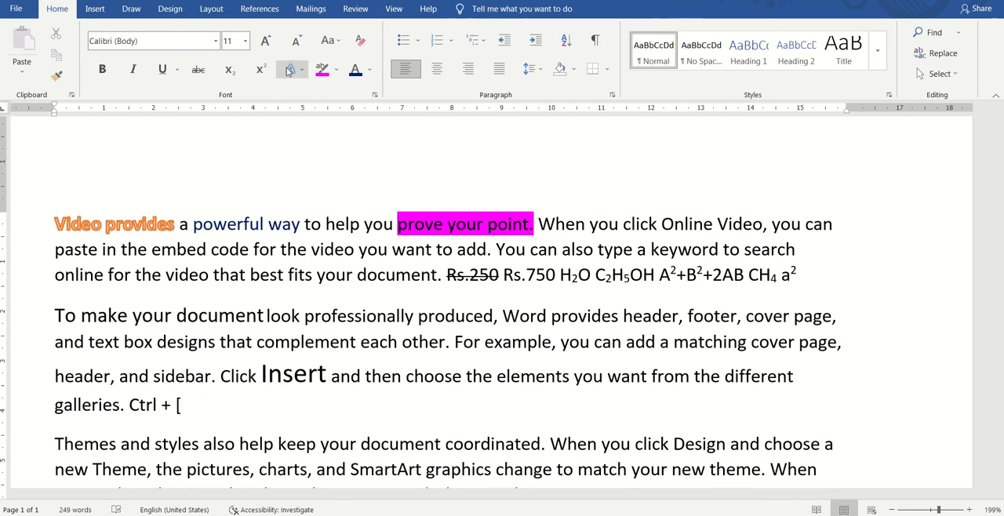
Step: Convert the fourth paragraph, beginning "Save time in Word", to UPPERCASE
scroll(310, 325, down, 5)
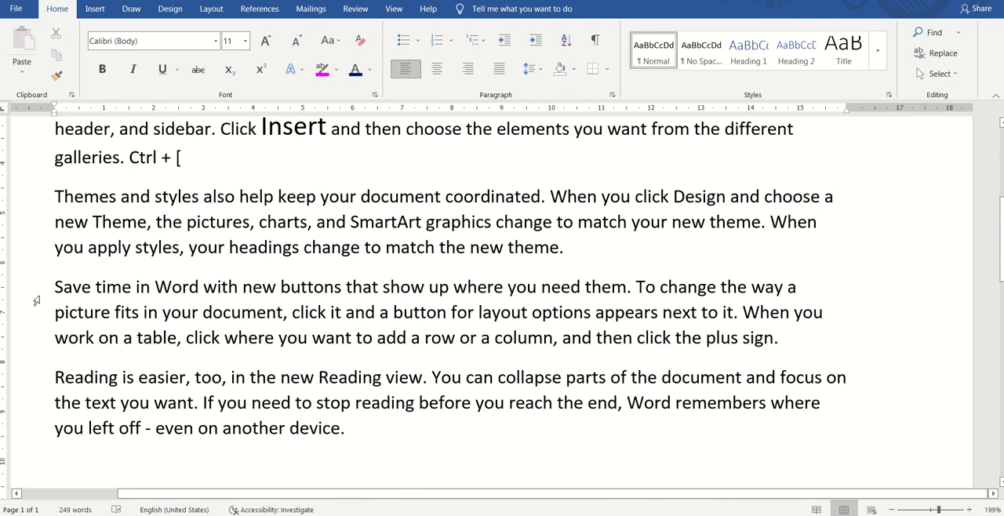
drag(55, 288, 783, 343)
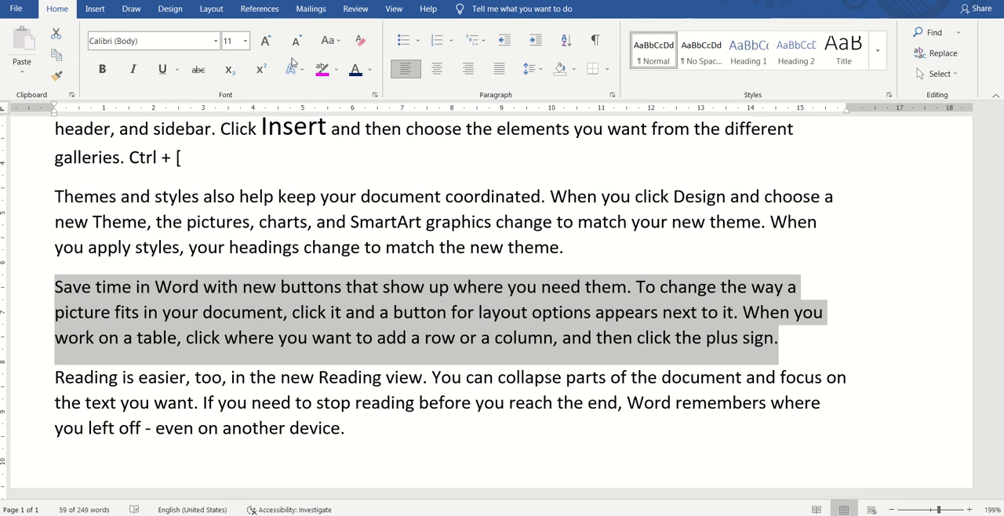
click(333, 43)
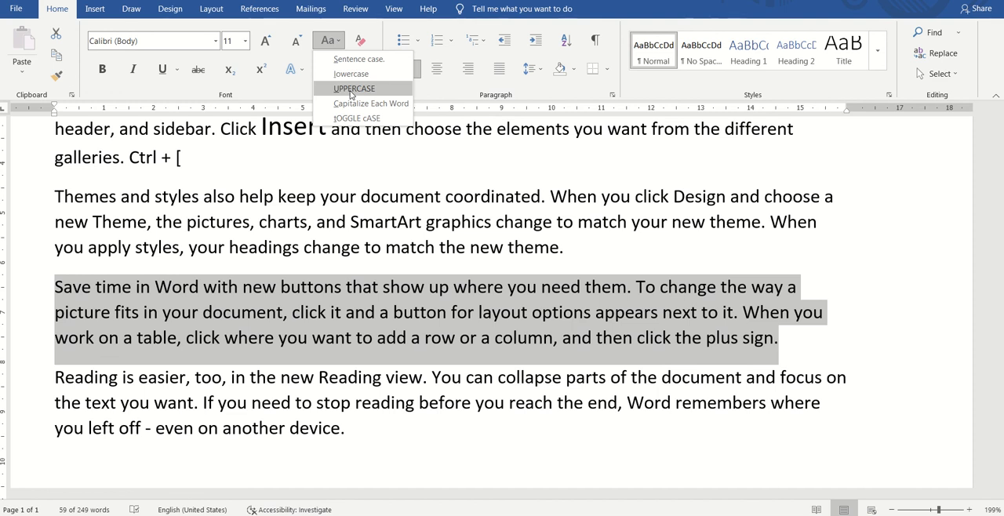
click(353, 89)
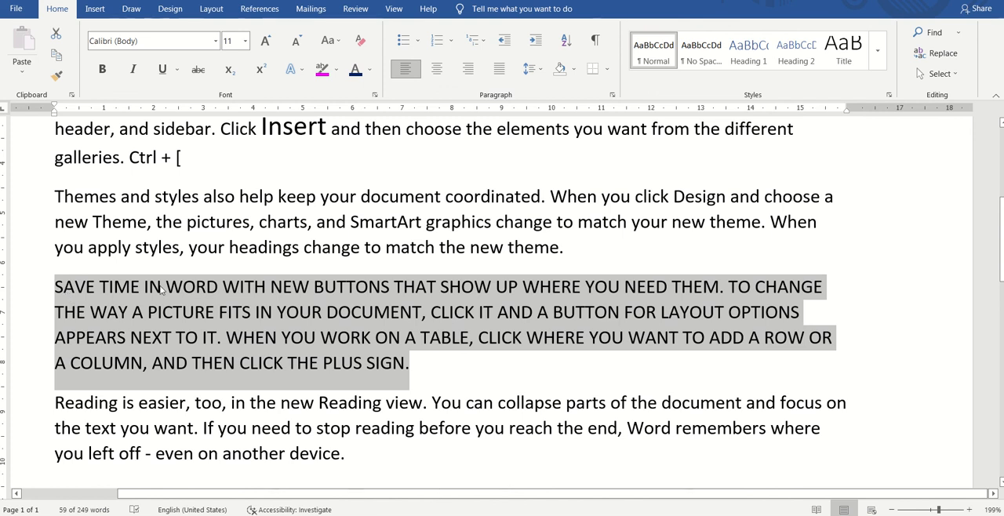
Step: Convert the fourth paragraph to lowercase, and then to Sentence case
click(337, 45)
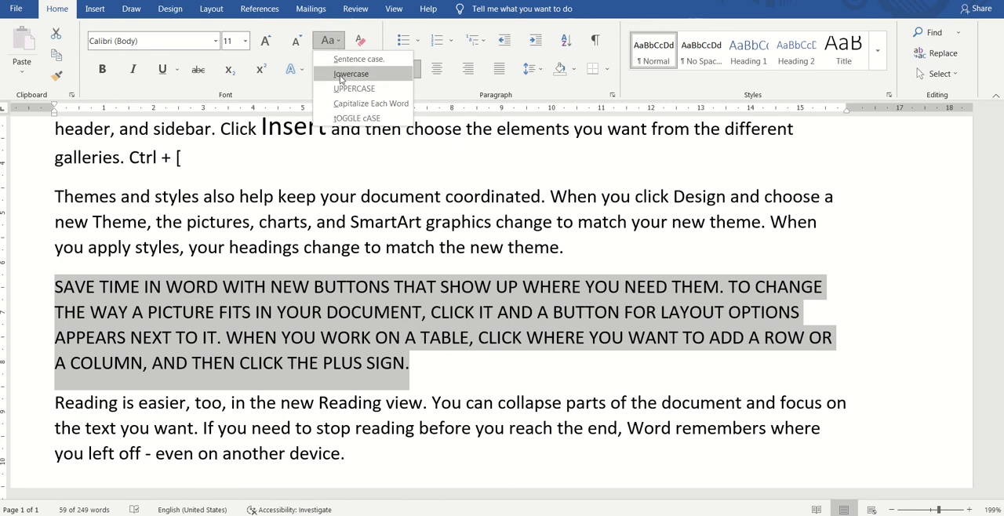
click(342, 75)
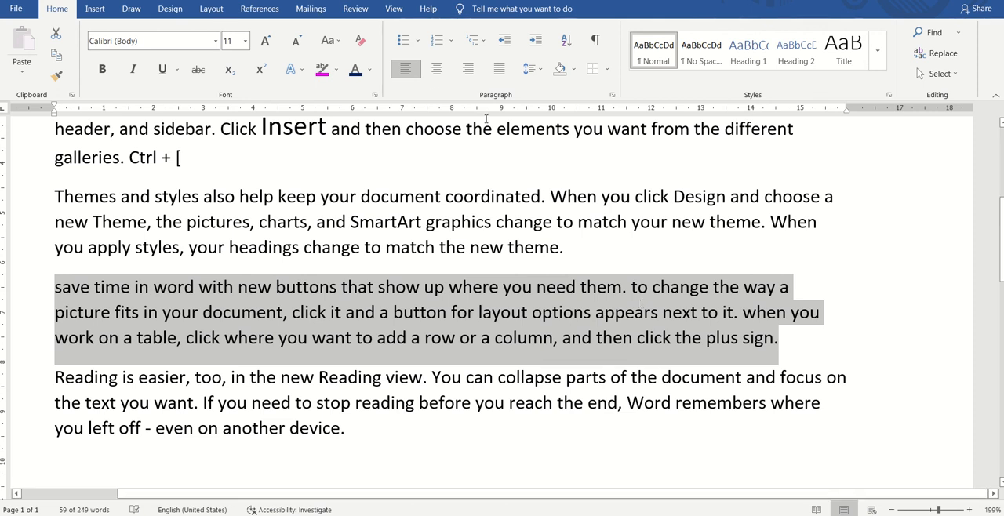
click(331, 46)
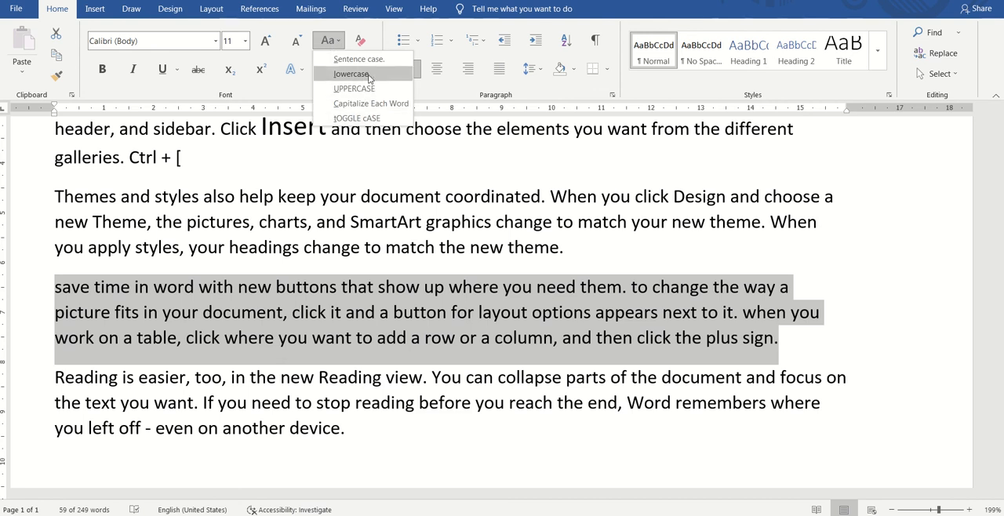
click(358, 60)
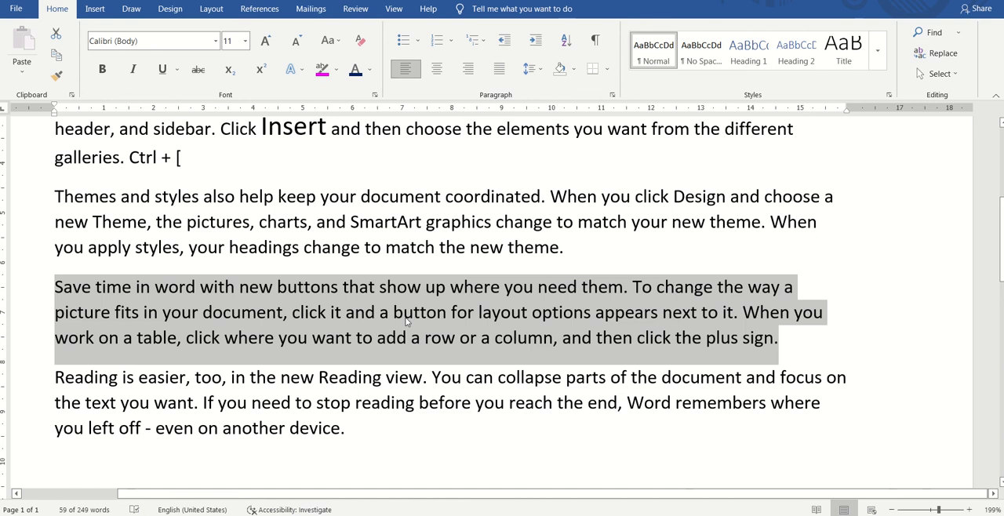
Step: Examine the first letter of each sentence in the fourth paragraph
click(82, 291)
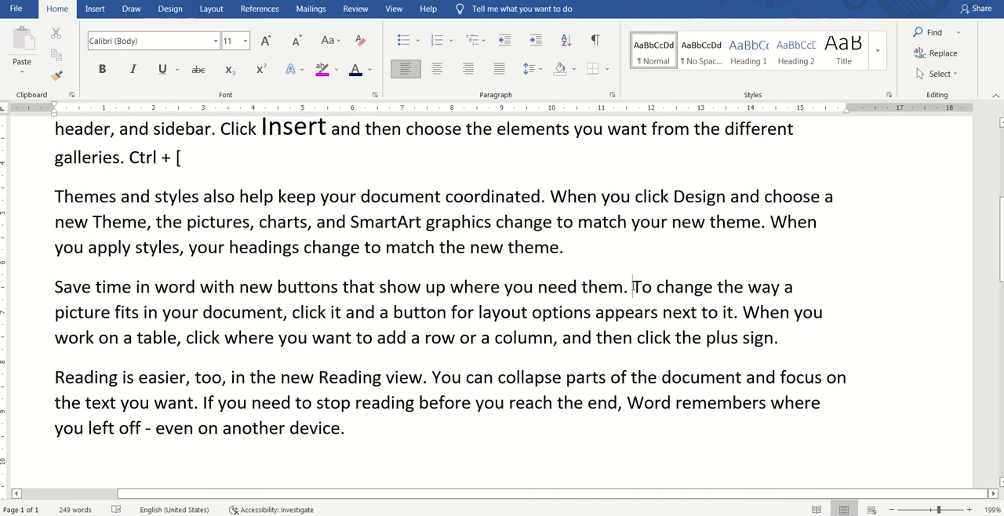
drag(633, 287, 642, 288)
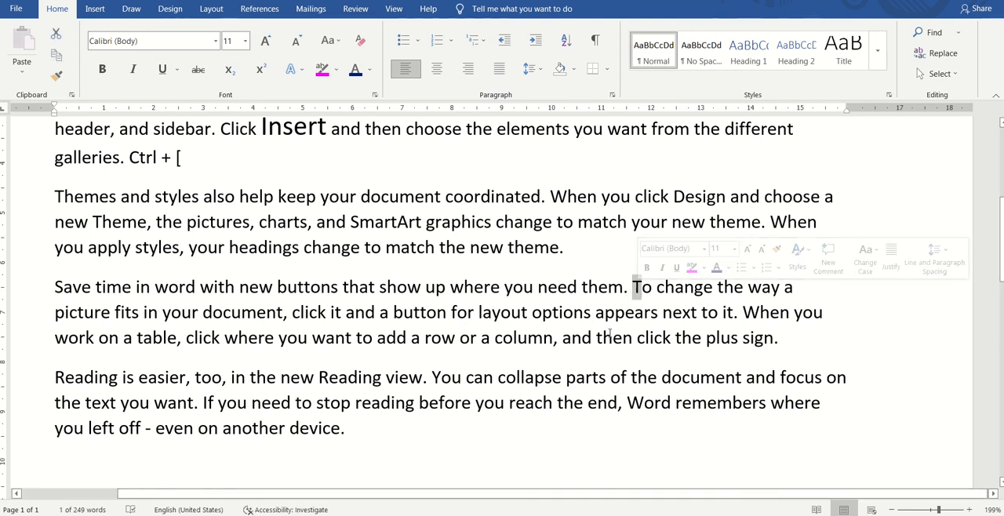
click(558, 342)
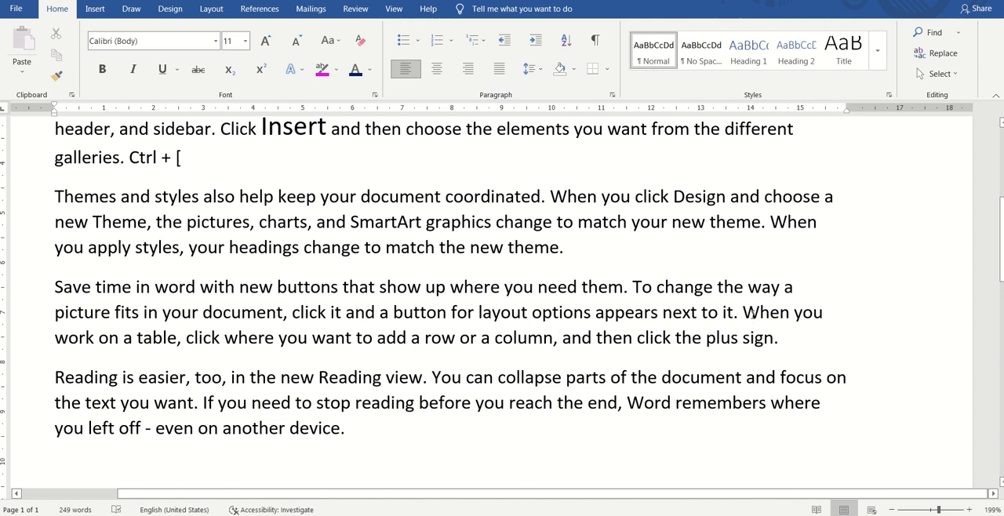
drag(743, 312, 756, 312)
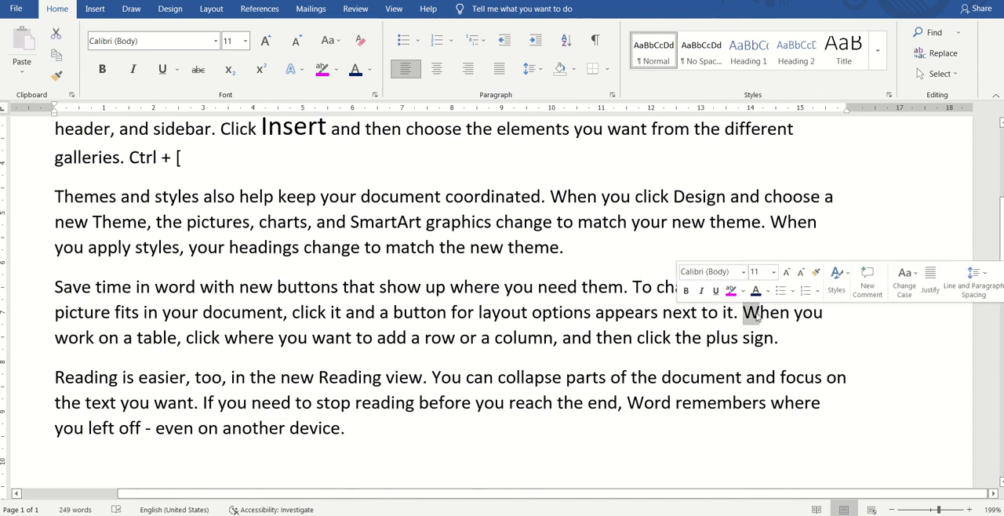
click(739, 339)
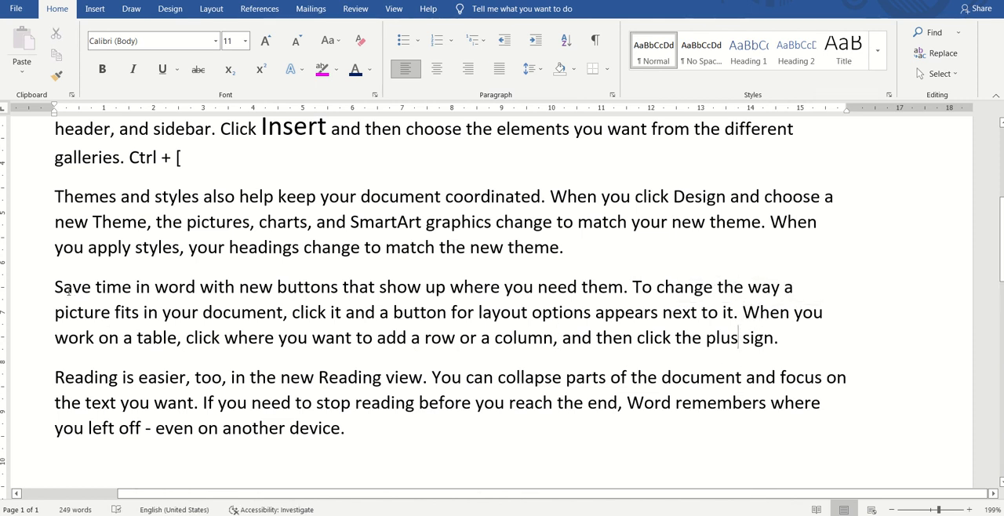
Step: Convert the fourth paragraph, beginning "Save time in word", to Capitalize Each Word, followed by tOGGLE cASE
drag(52, 285, 785, 327)
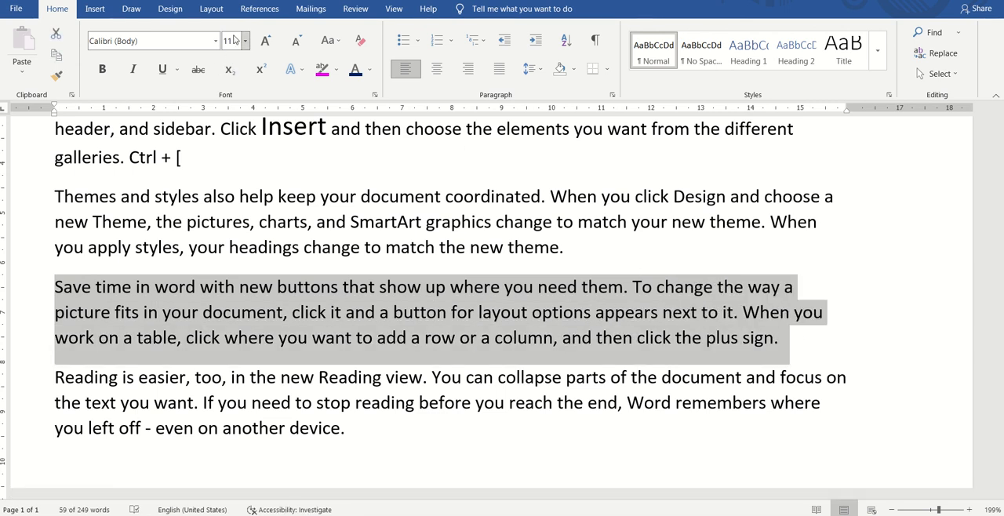
click(332, 44)
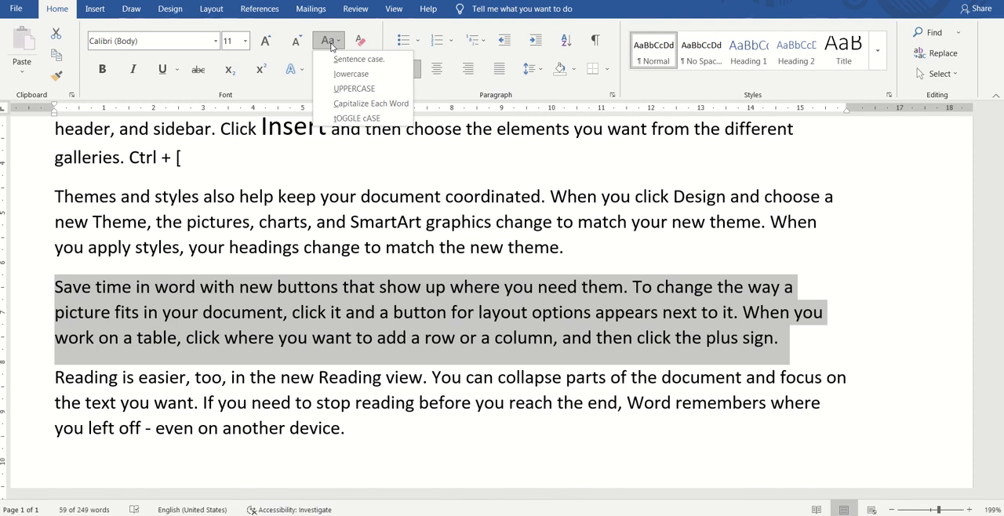
click(365, 105)
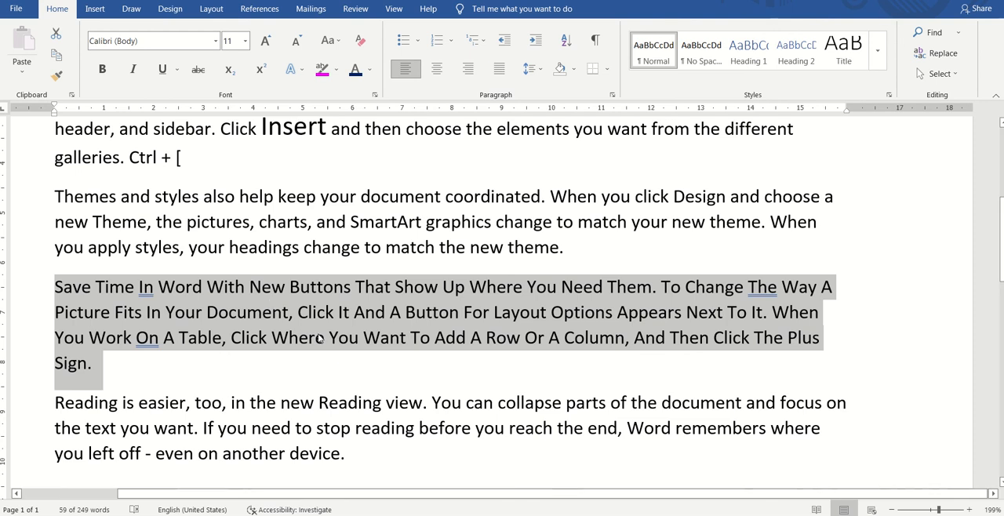
click(334, 46)
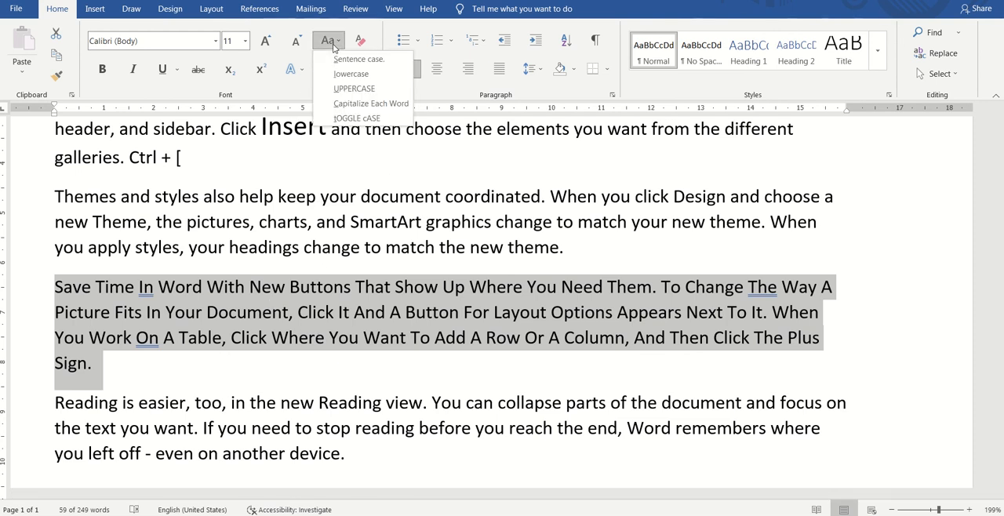
click(361, 119)
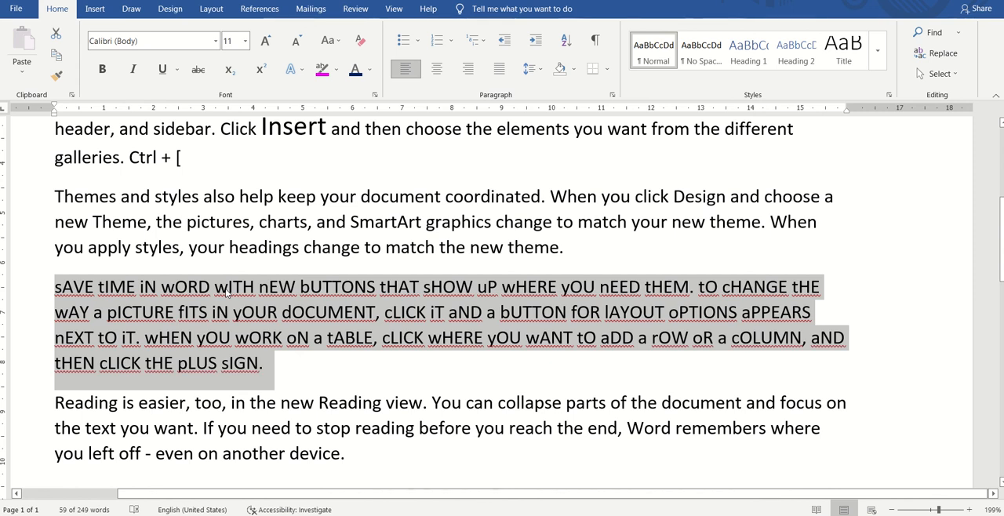
Step: Return the toggled fourth paragraph to Sentence case and clear the text selection
click(328, 40)
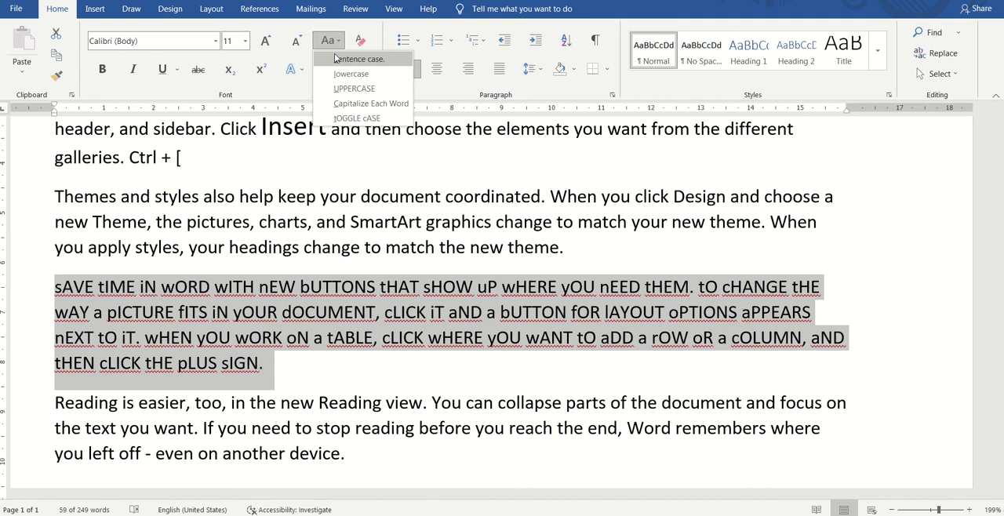
click(345, 59)
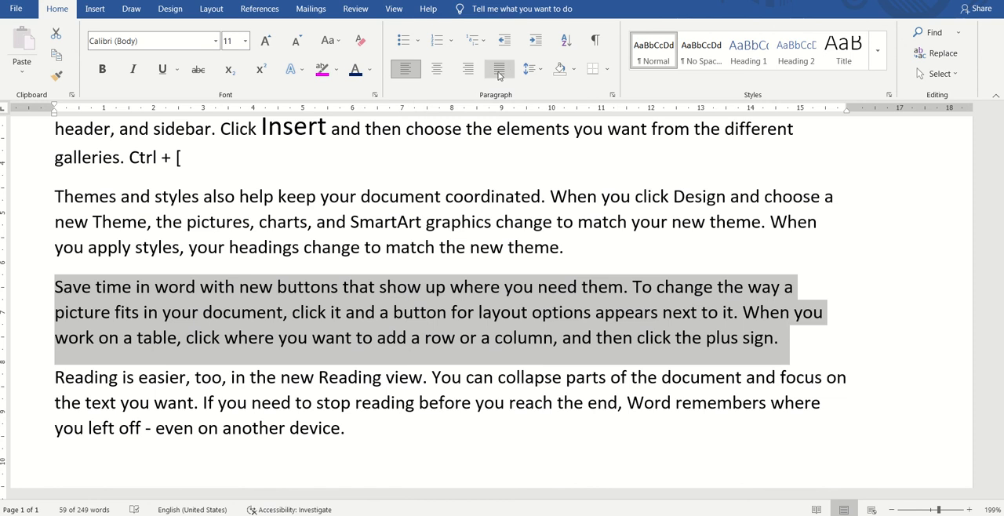
click(505, 199)
mouse_move(458, 9)
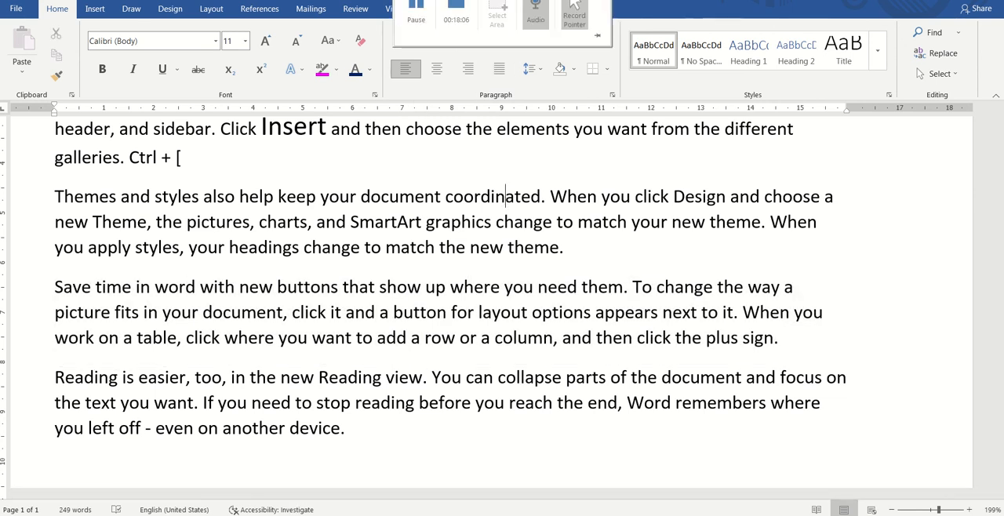